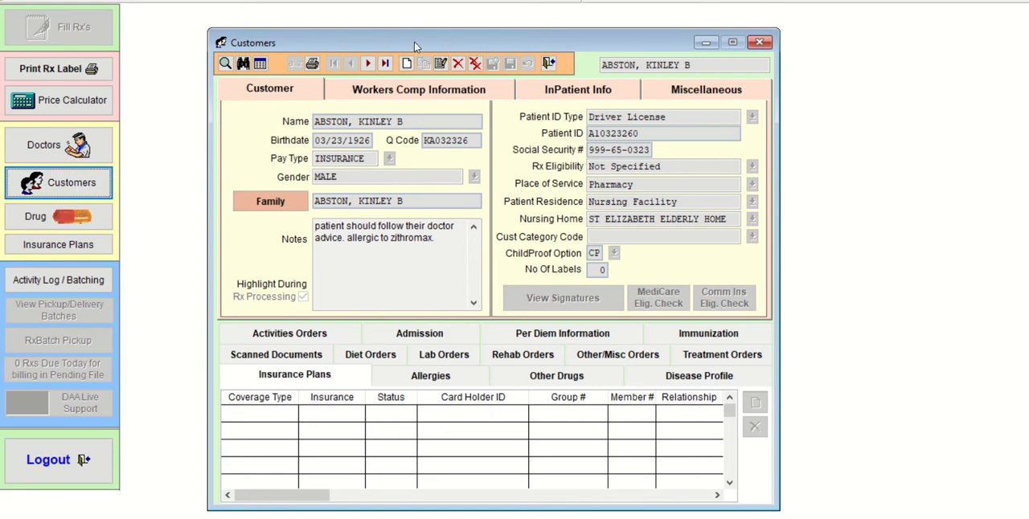
# - Look up customers by the first three letters of the surname and open the third matching customer's record
pyautogui.moveTo(414, 41); pyautogui.dragTo(408, 32)
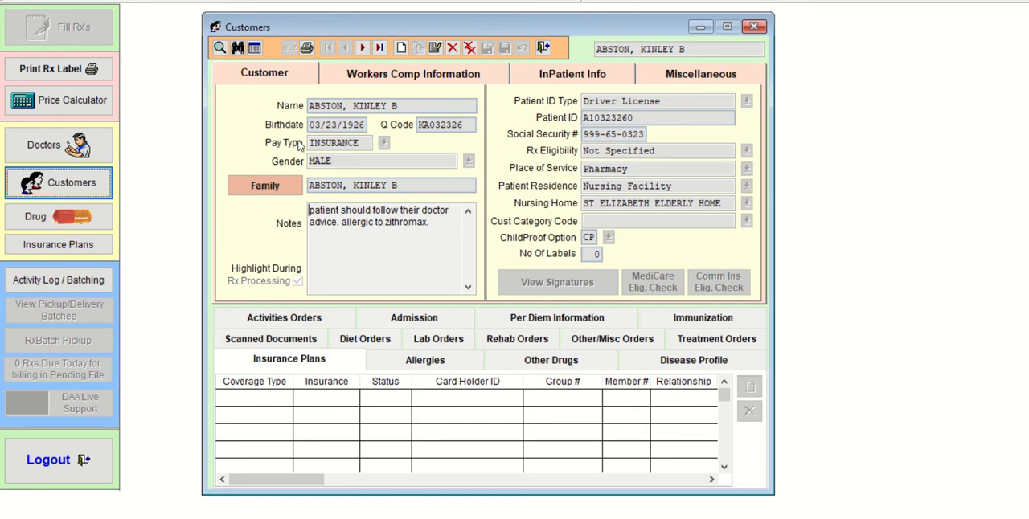
pyautogui.click(218, 48)
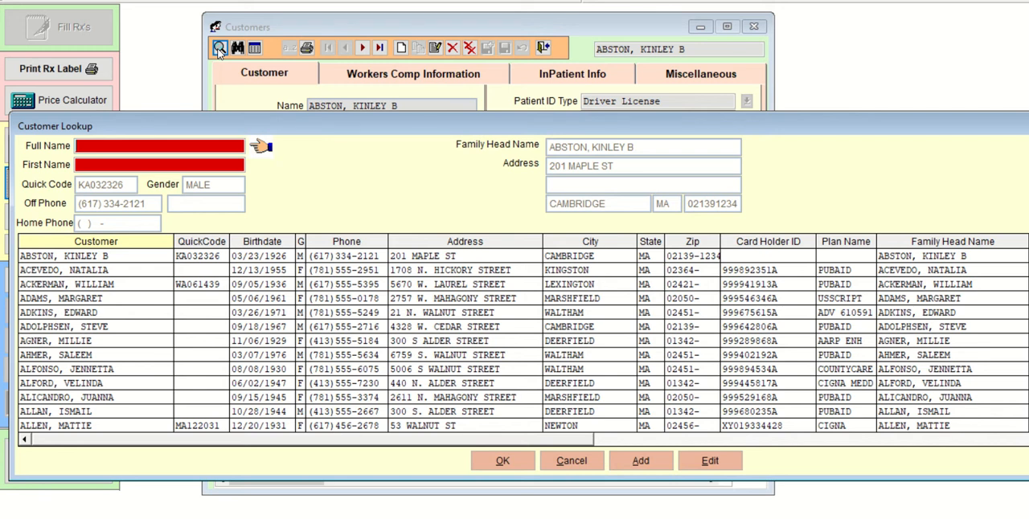
pyautogui.write('S')
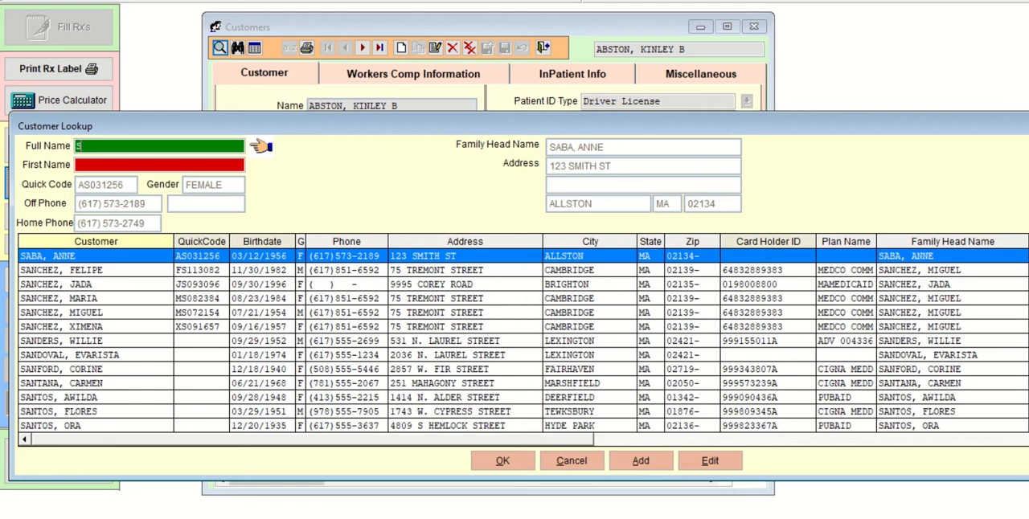
pyautogui.write('MI')
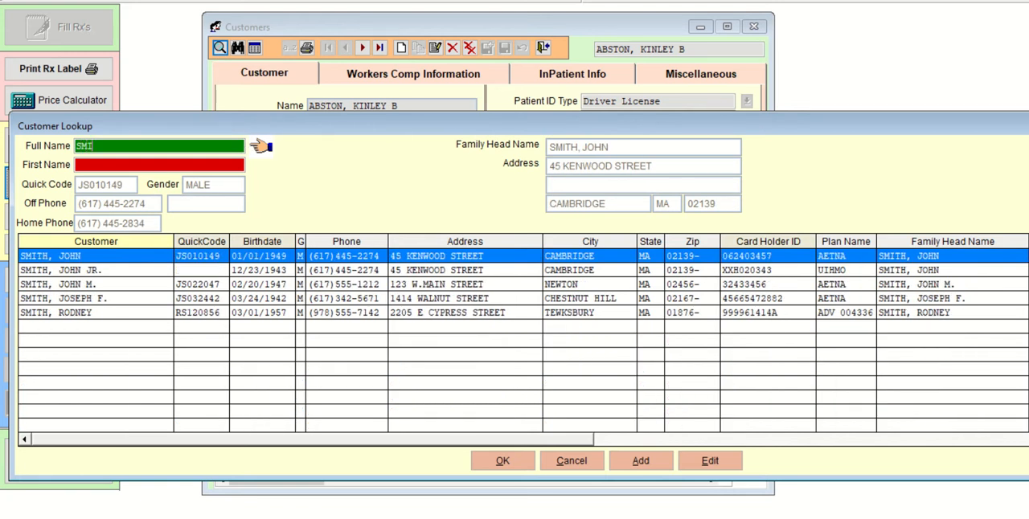
pyautogui.click(134, 288)
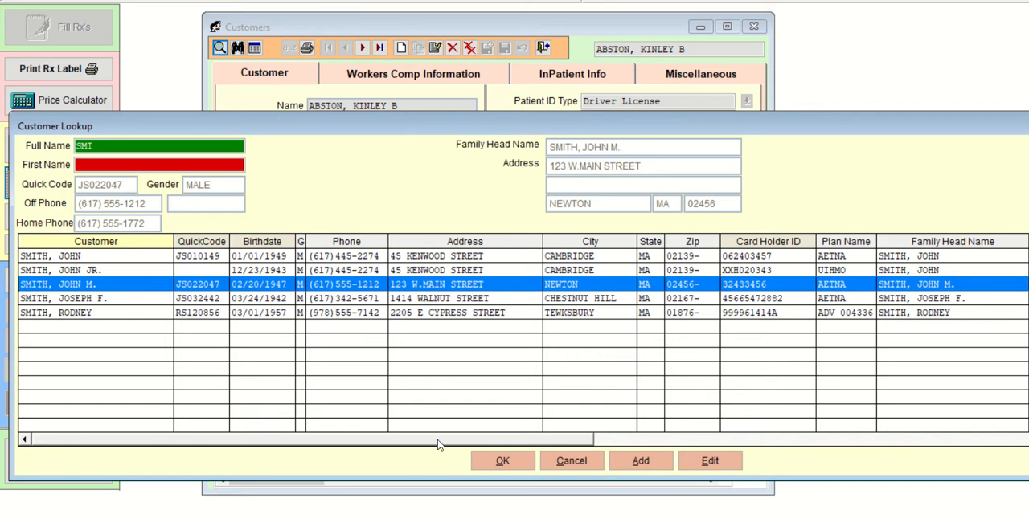
pyautogui.click(512, 465)
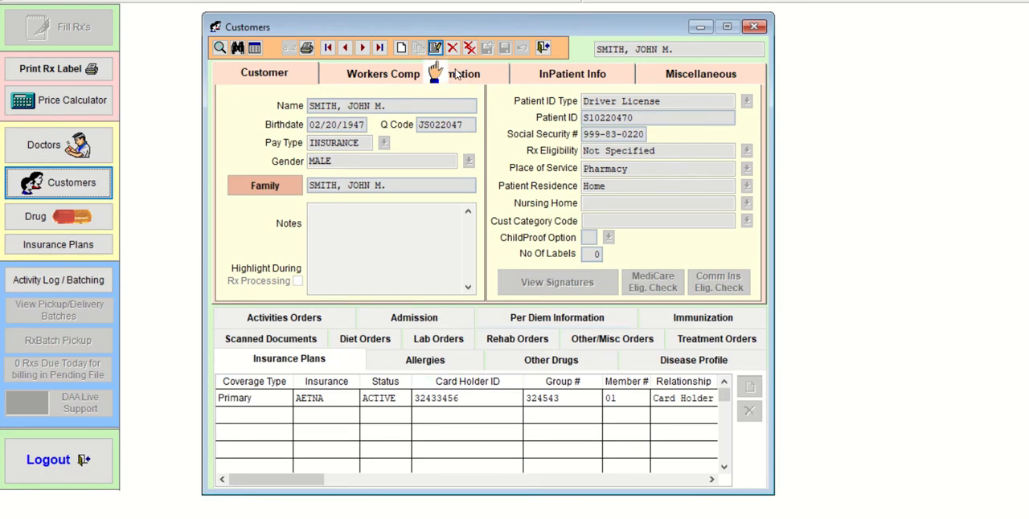
# - Edit the open customer record, correct the day in the birthdate and save the record
pyautogui.click(372, 257)
pyautogui.click(342, 152)
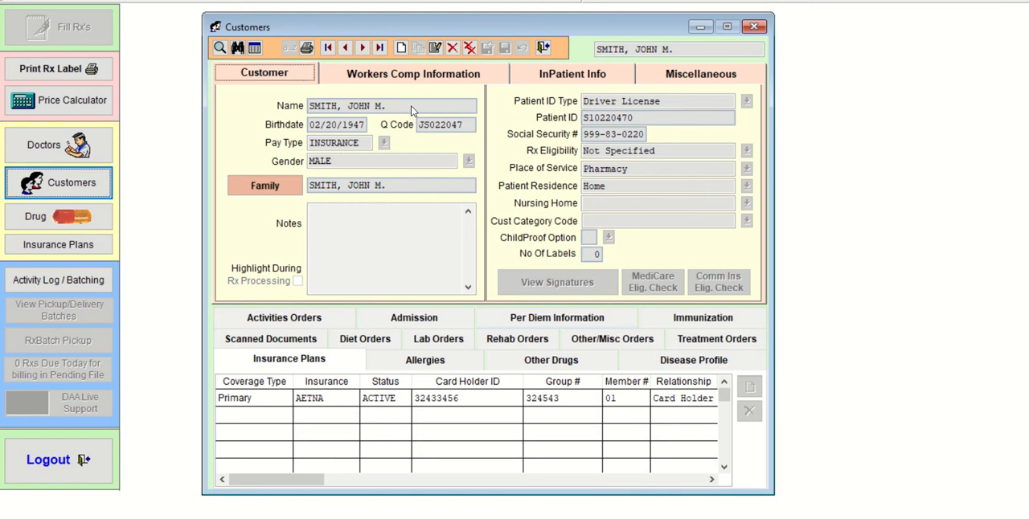
pyautogui.click(436, 49)
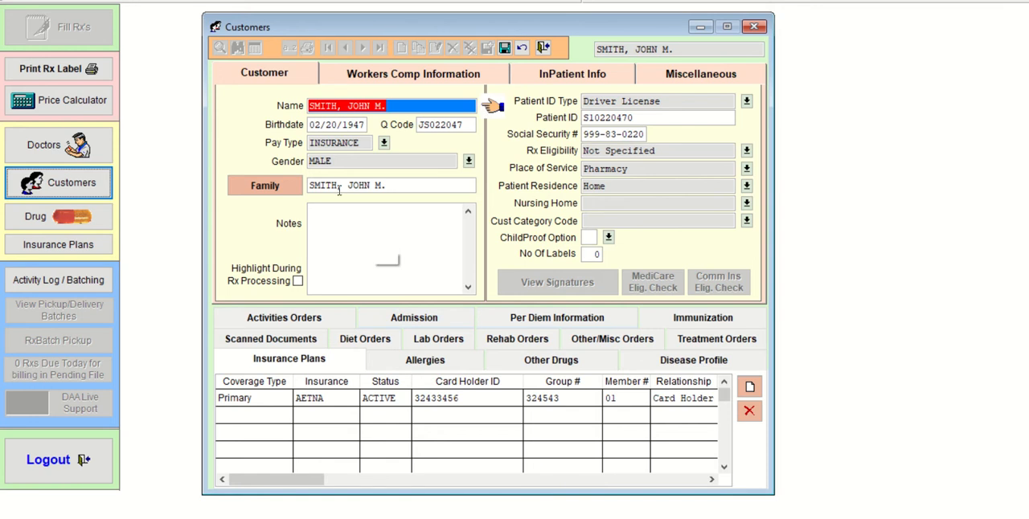
pyautogui.click(335, 125)
pyautogui.doubleClick(337, 124)
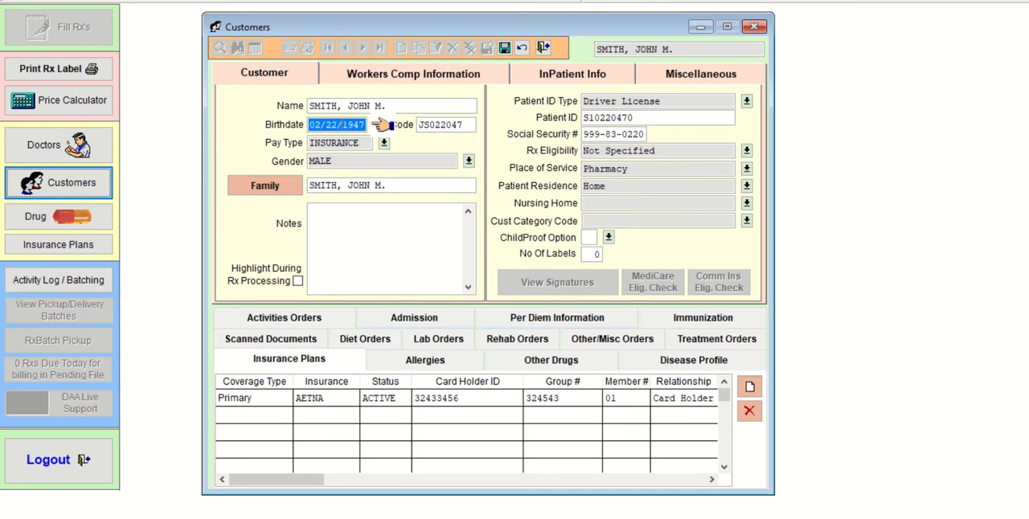
pyautogui.write('22')
pyautogui.press('Tab')
pyautogui.press('Tab')
pyautogui.press('Tab')
pyautogui.press('Tab')
pyautogui.press('Tab')
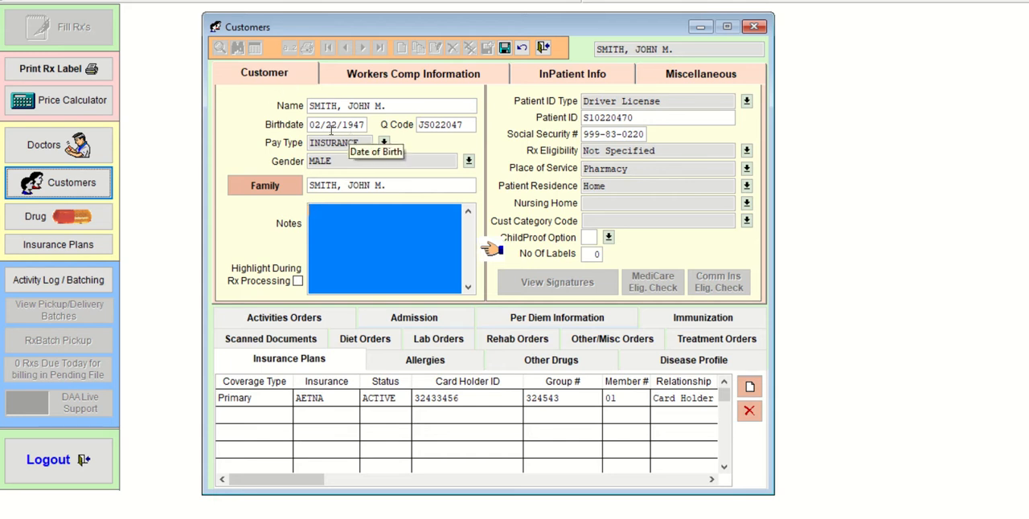
pyautogui.click(505, 49)
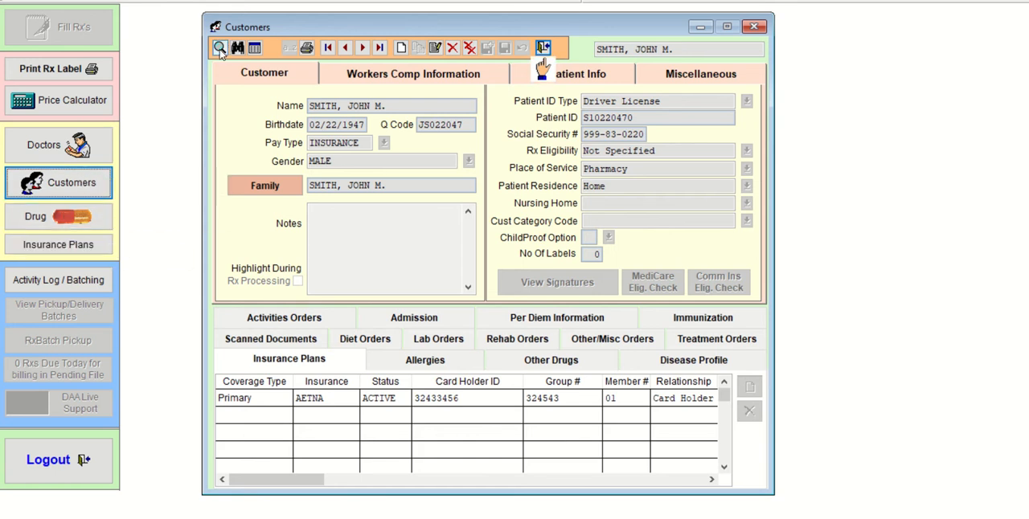
# - Look up customers by the first three letters of another surname and open the second matching customer's record
pyautogui.click(219, 48)
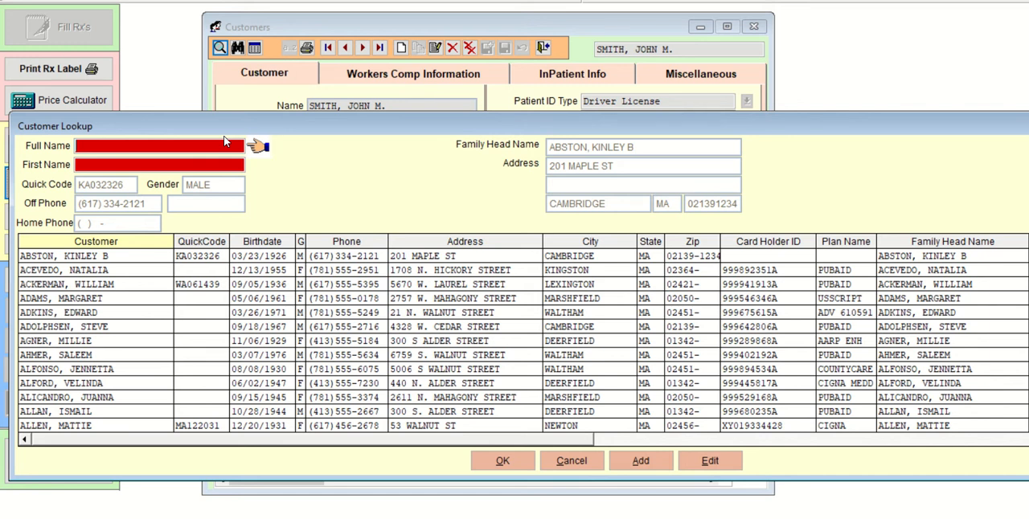
pyautogui.write('SAN')
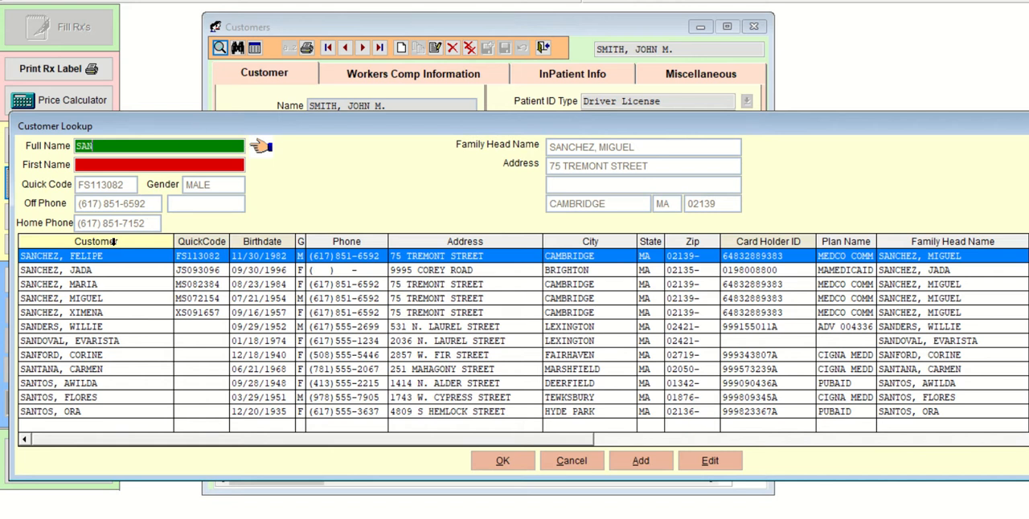
pyautogui.click(110, 272)
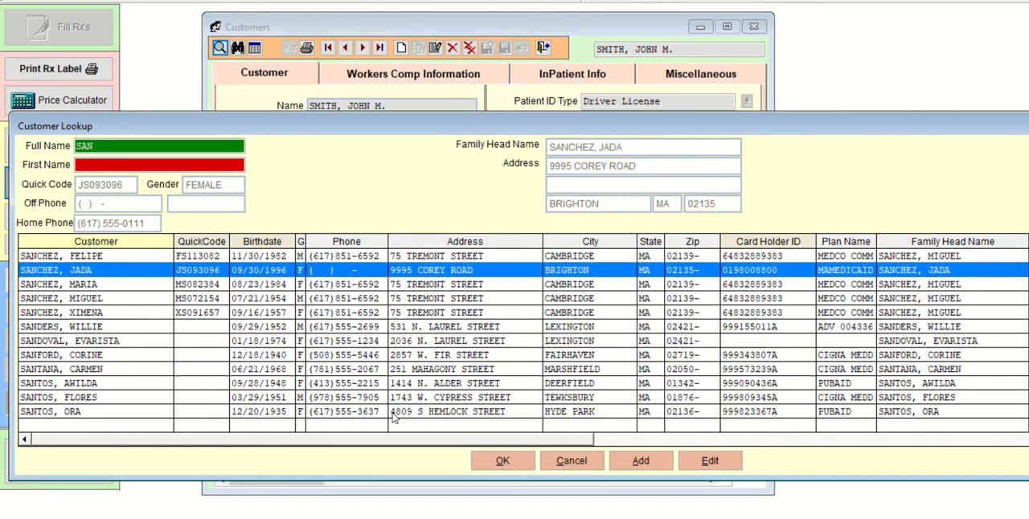
pyautogui.click(487, 465)
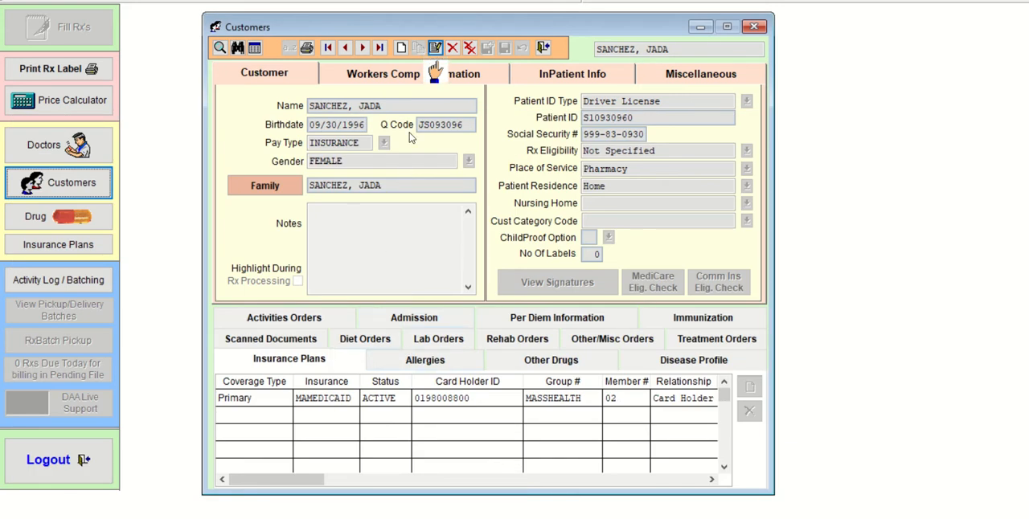
# - Make the open customer record editable and correct the month in the birthdate
pyautogui.click(435, 48)
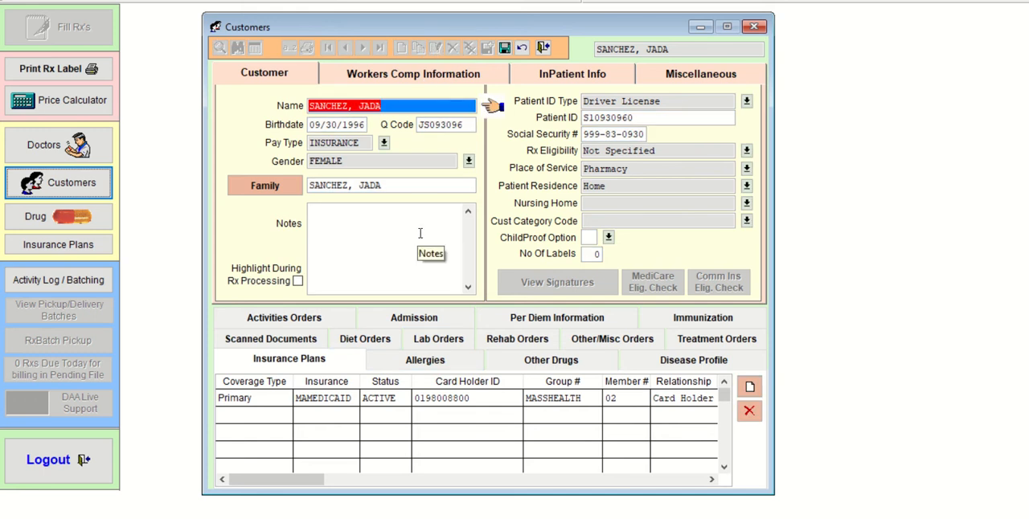
pyautogui.press('Tab')
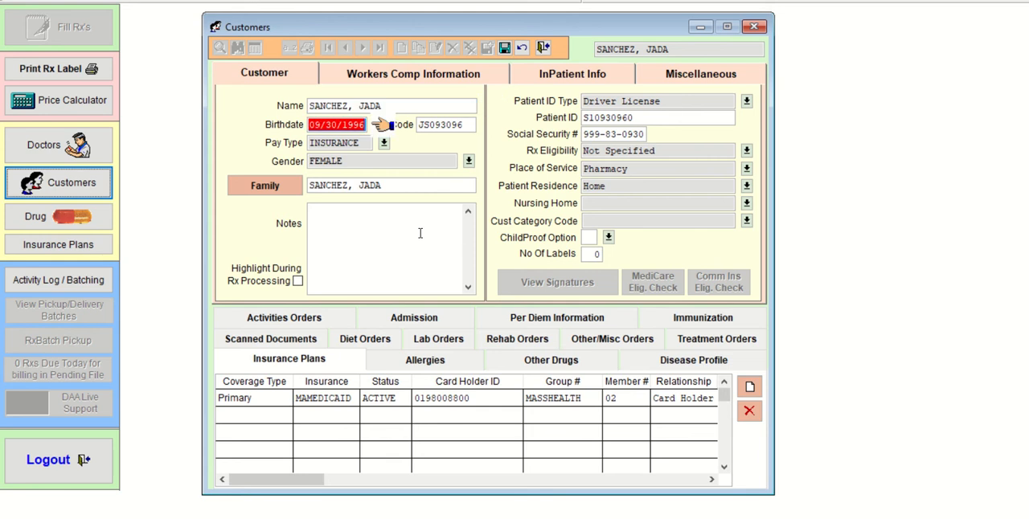
pyautogui.hotkey('shift', 'Tab')
pyautogui.hotkey('shift', 'Tab')
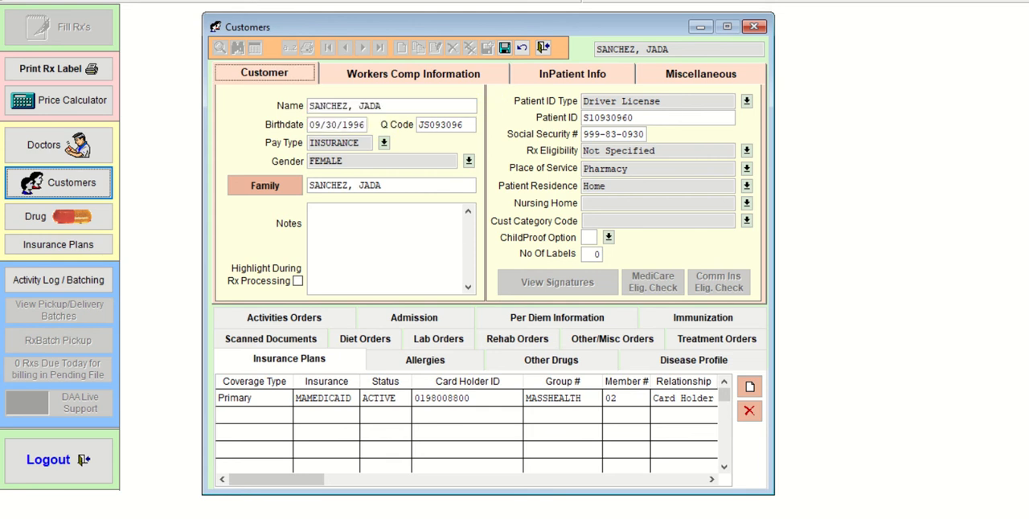
pyautogui.click(323, 125)
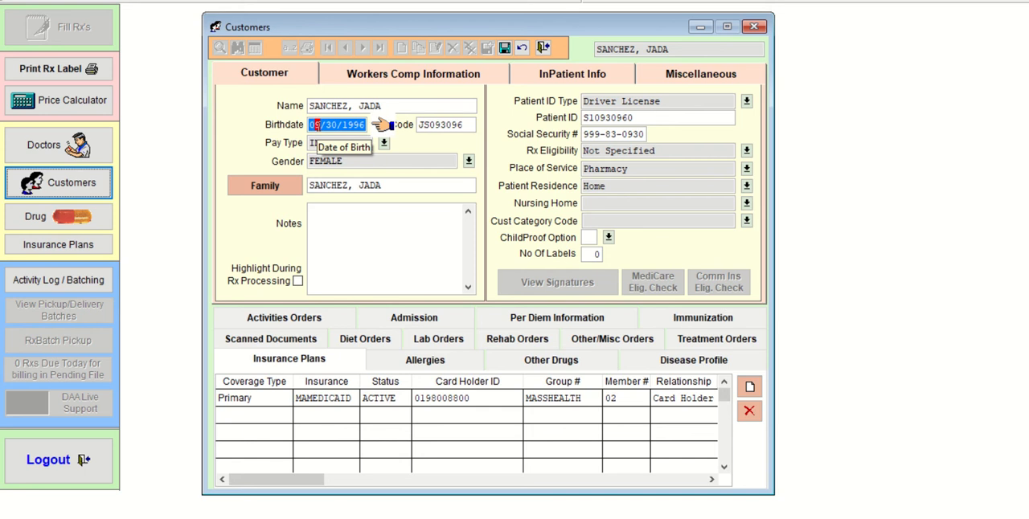
# - Add the base ingredient PENICILLIN to the customer's allergies, looking it up by PEN
pyautogui.click(438, 367)
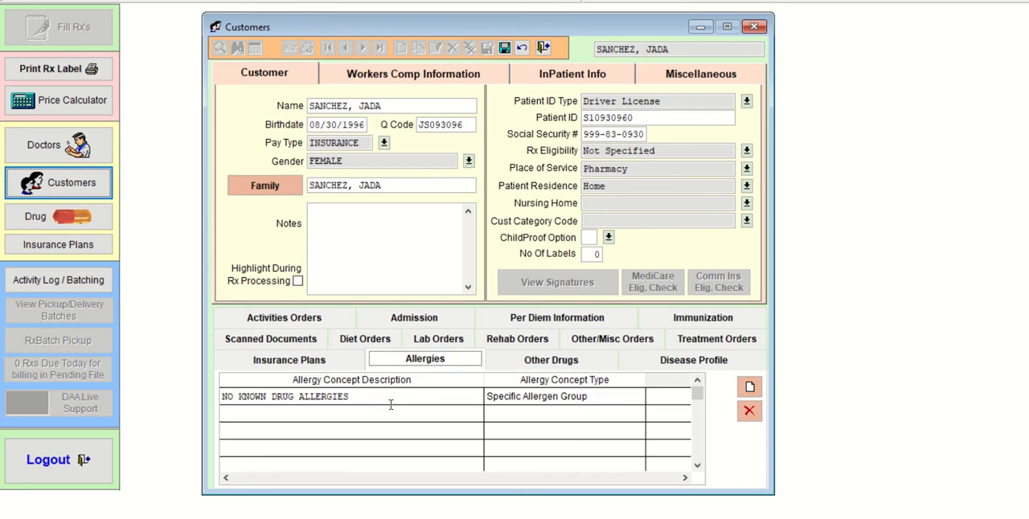
pyautogui.click(748, 388)
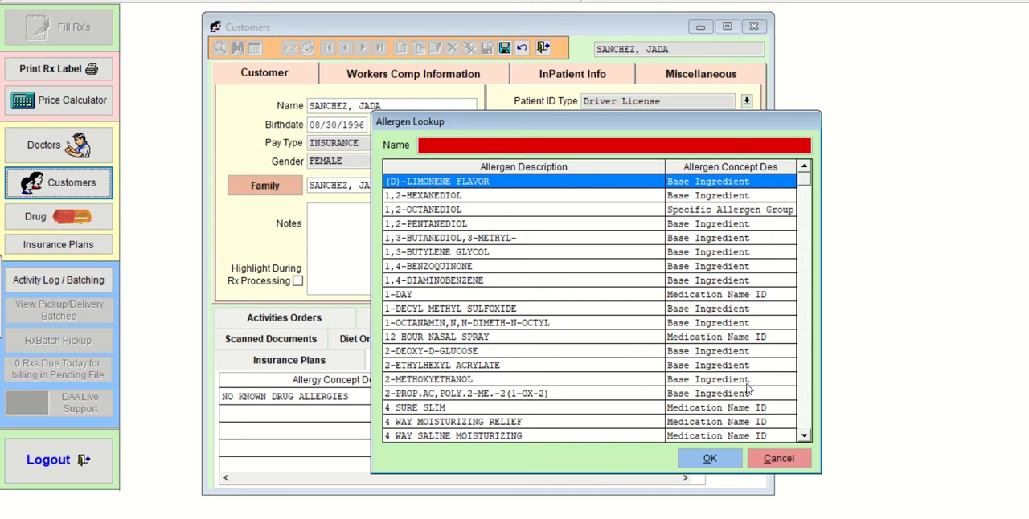
pyautogui.write('PEN')
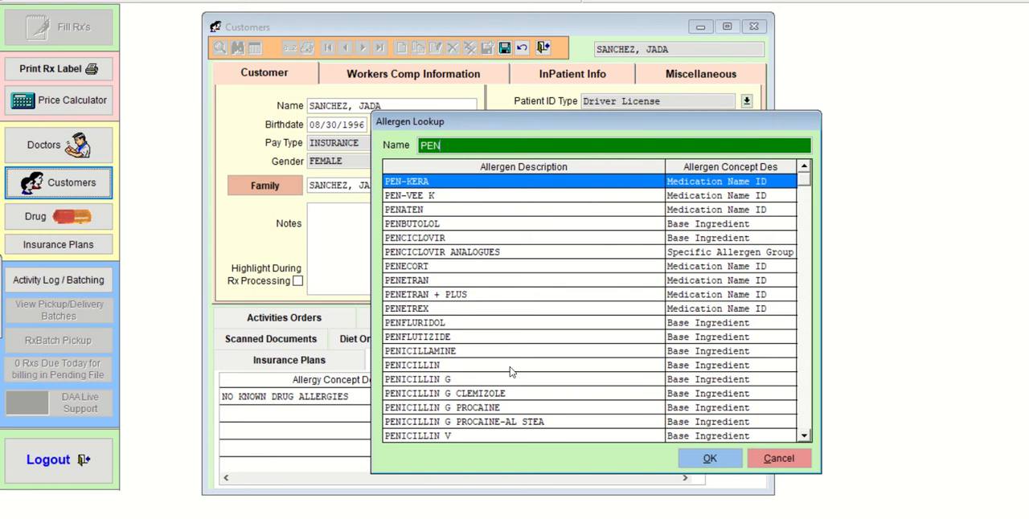
pyautogui.click(443, 367)
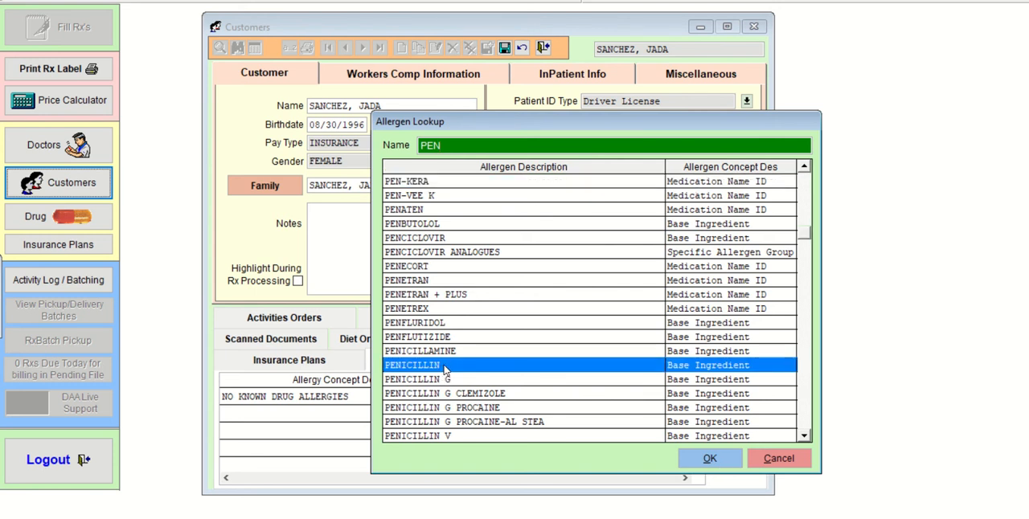
pyautogui.click(709, 461)
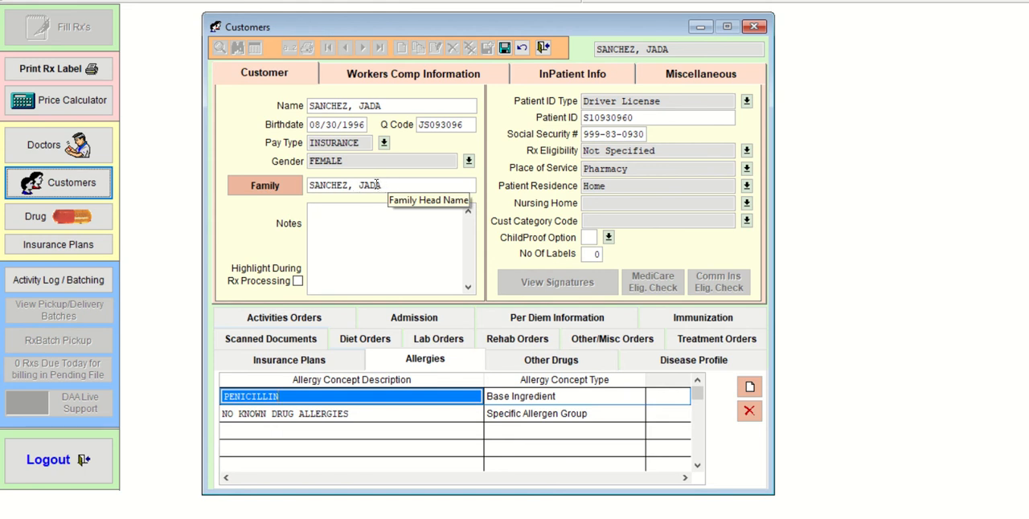
# - Replace the customer's family head with another person, found by surname in the family head lookup
pyautogui.click(477, 186)
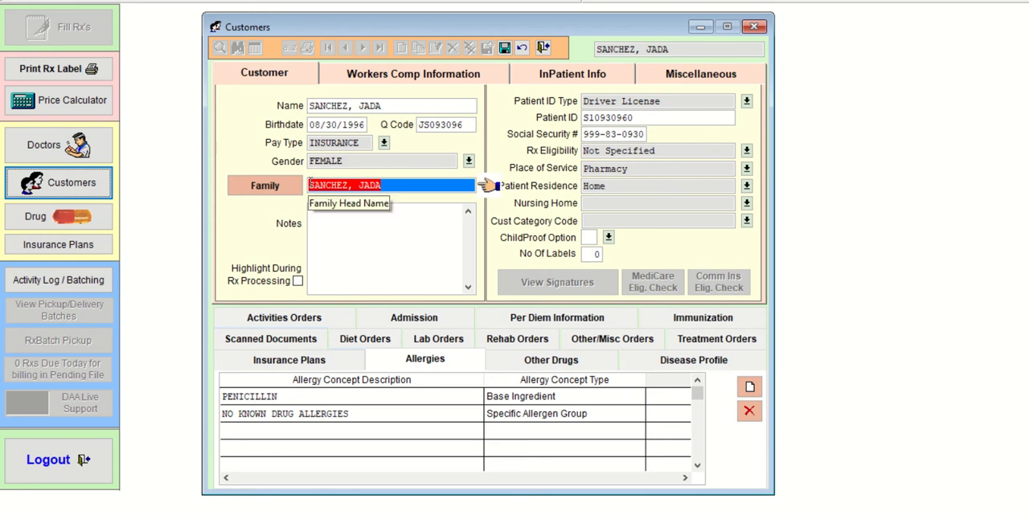
pyautogui.write('PENA')
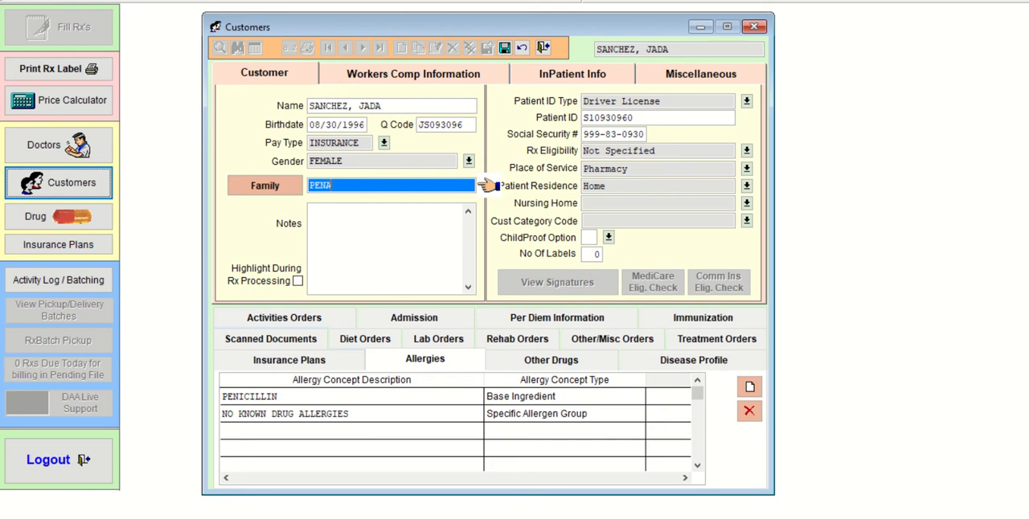
pyautogui.press('Return')
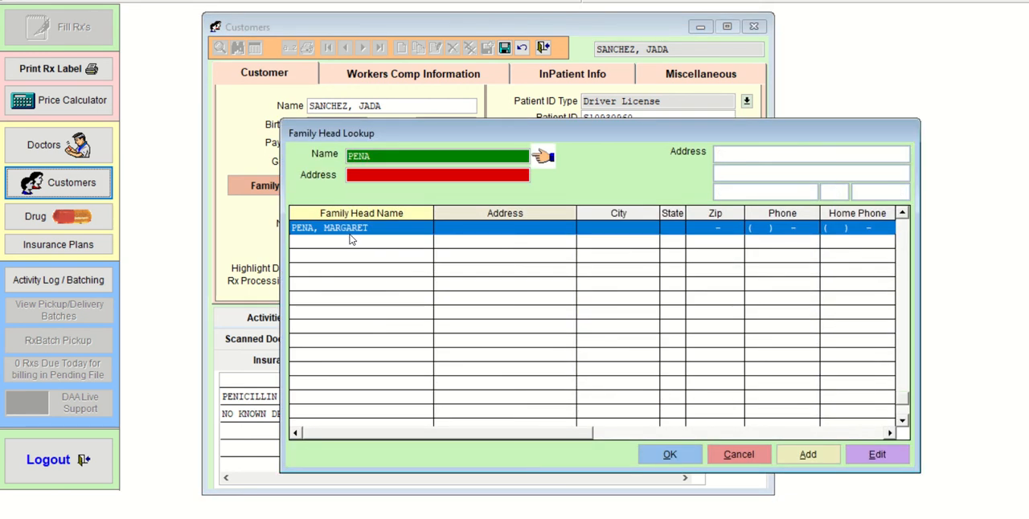
pyautogui.click(685, 460)
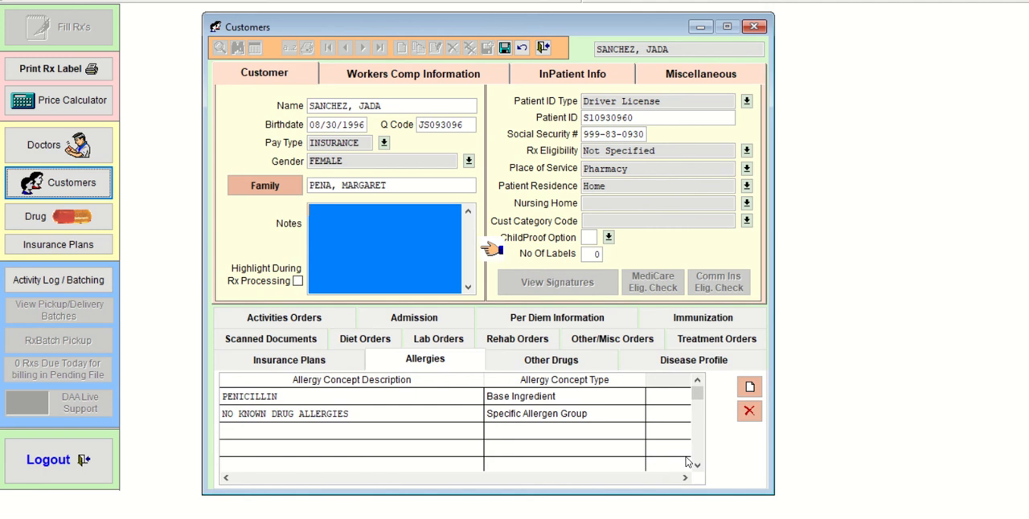
# - Open the new family head's family record and reposition its window over the customer record
pyautogui.click(265, 185)
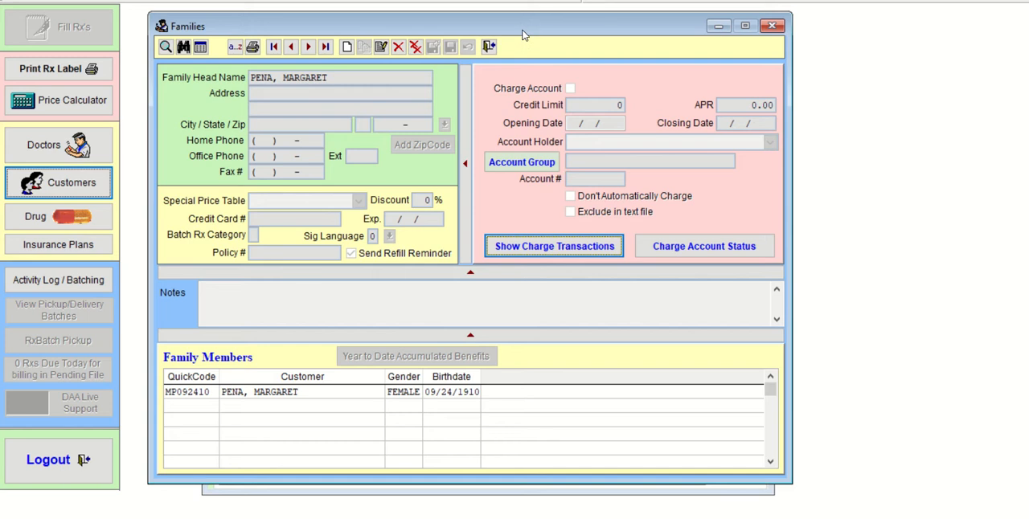
pyautogui.moveTo(523, 32); pyautogui.dragTo(801, 316)
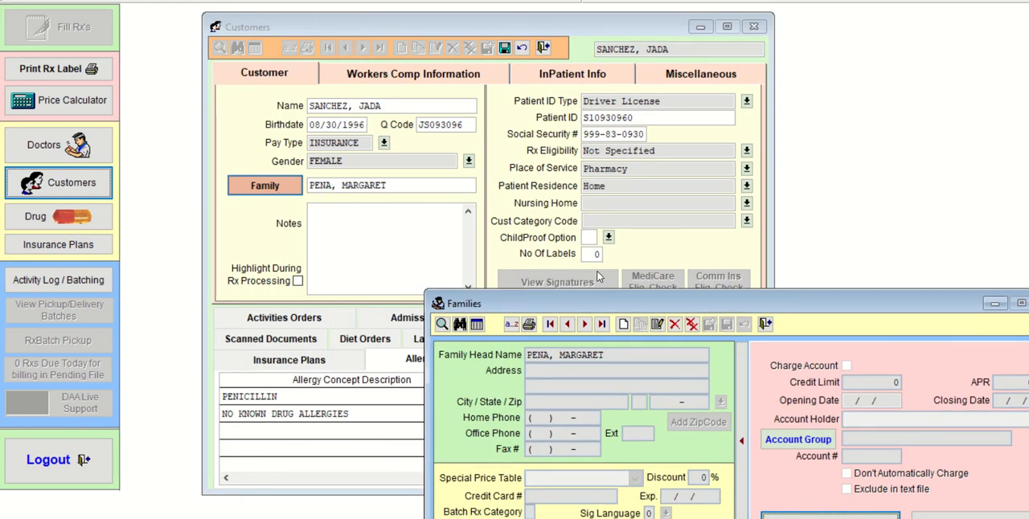
pyautogui.moveTo(627, 308); pyautogui.dragTo(406, 56)
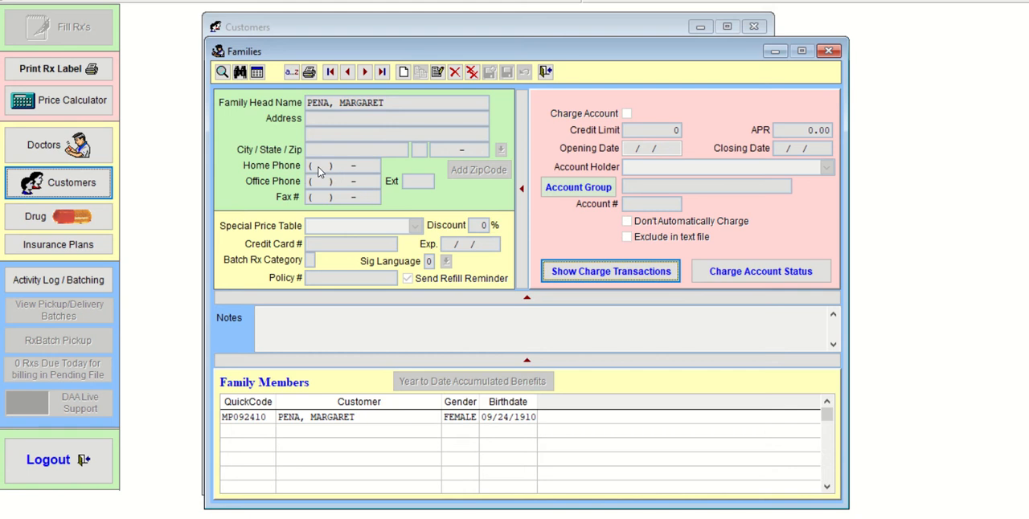
# - Make the family record editable and enter the family head's home phone number
pyautogui.click(438, 72)
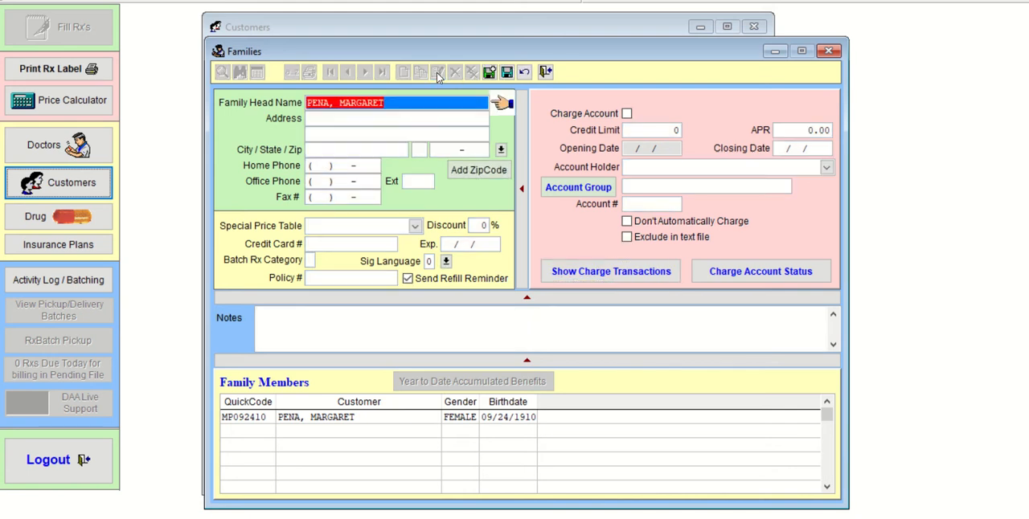
pyautogui.click(317, 165)
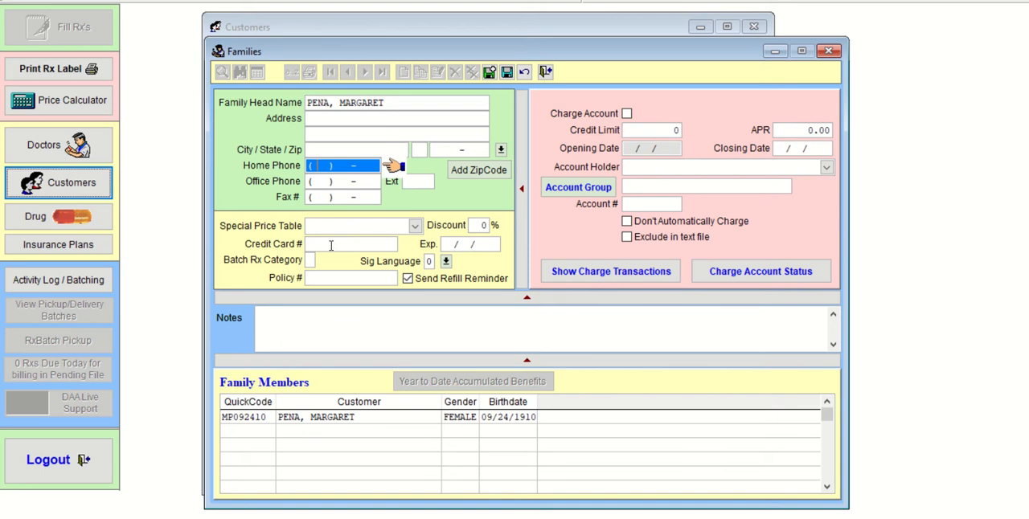
pyautogui.write('555)639-5489')
pyautogui.press('Tab')
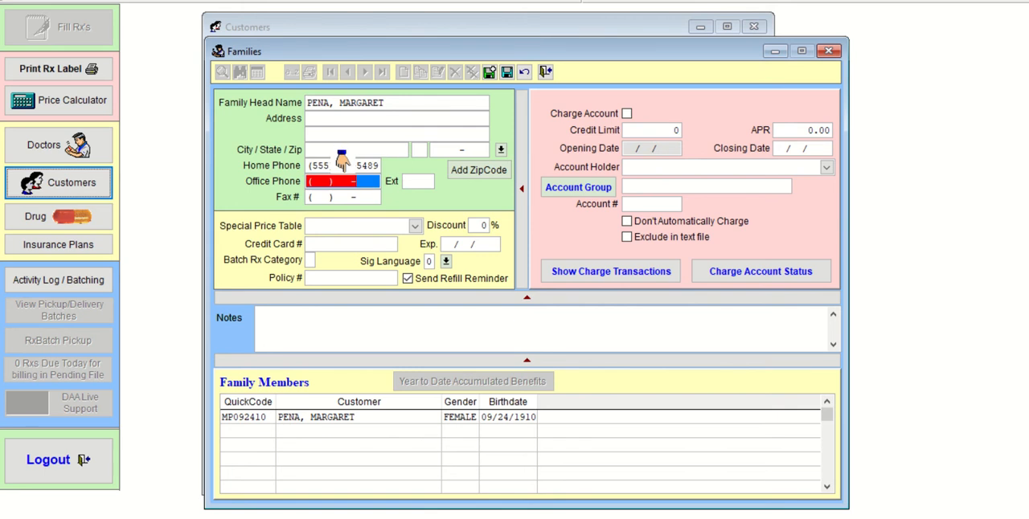
pyautogui.click(347, 335)
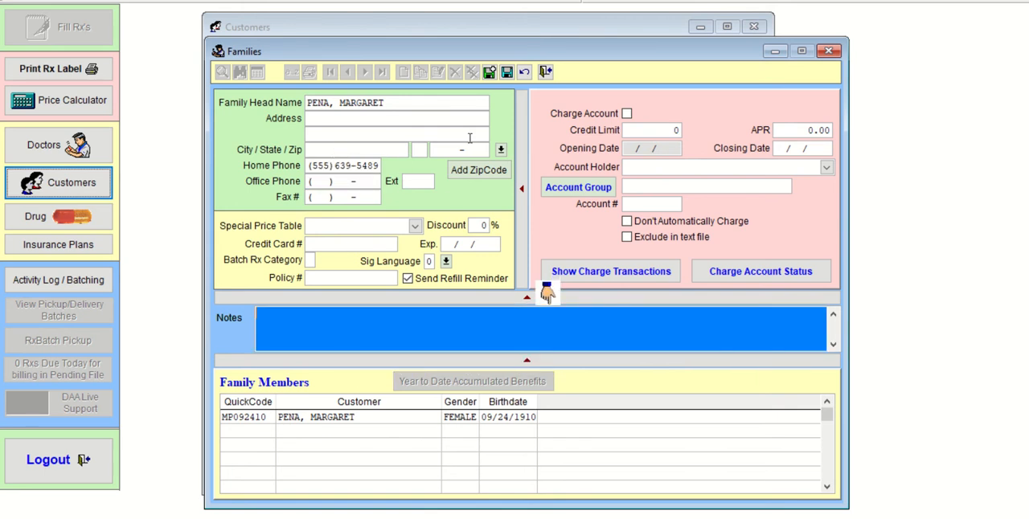
# - Save the family record with its new home phone number and close it
pyautogui.click(507, 73)
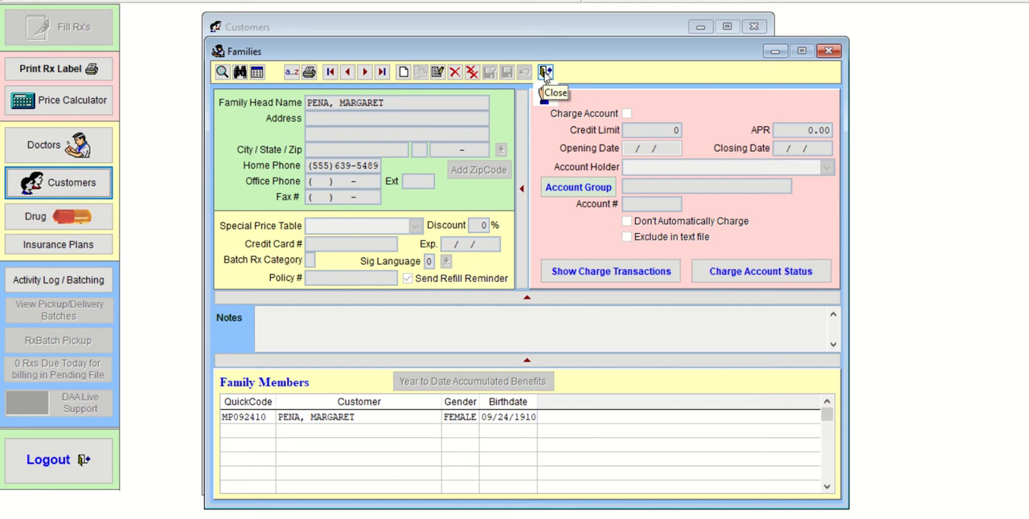
pyautogui.click(545, 72)
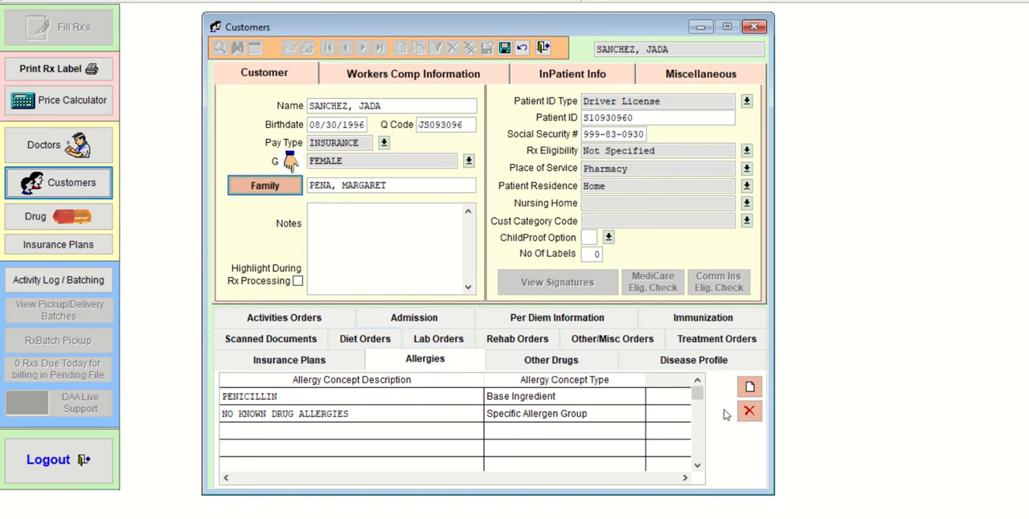
# - Review the customer's allergy list and select the NO KNOWN DRUG ALLERGIES entry
pyautogui.click(690, 396)
pyautogui.click(696, 464)
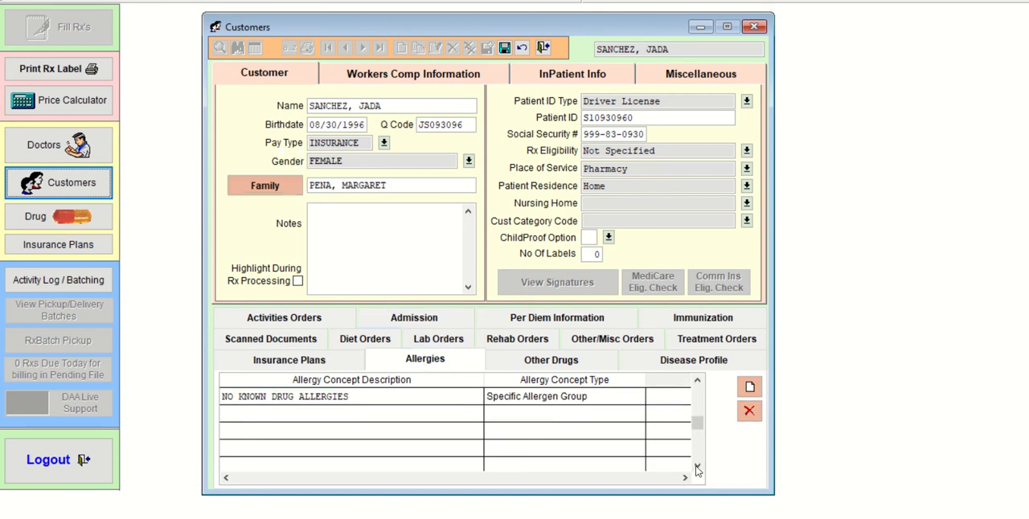
pyautogui.click(698, 395)
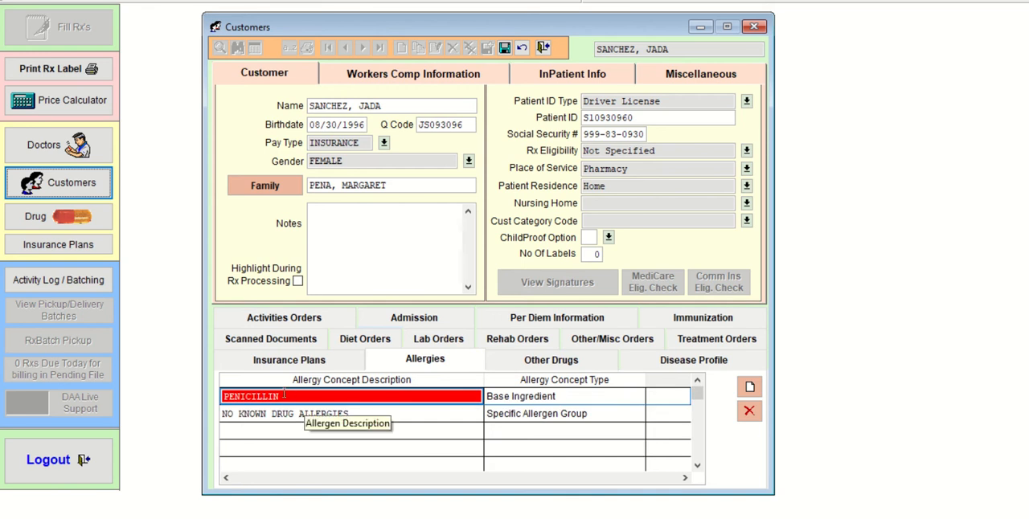
pyautogui.click(385, 415)
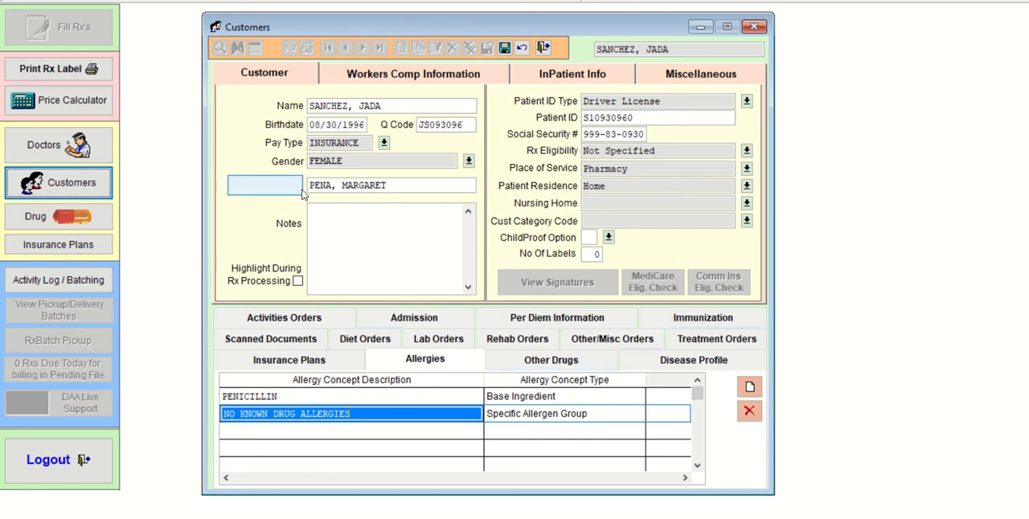
# - Reopen the family record from the customer record to check its details, and close it again
pyautogui.click(270, 186)
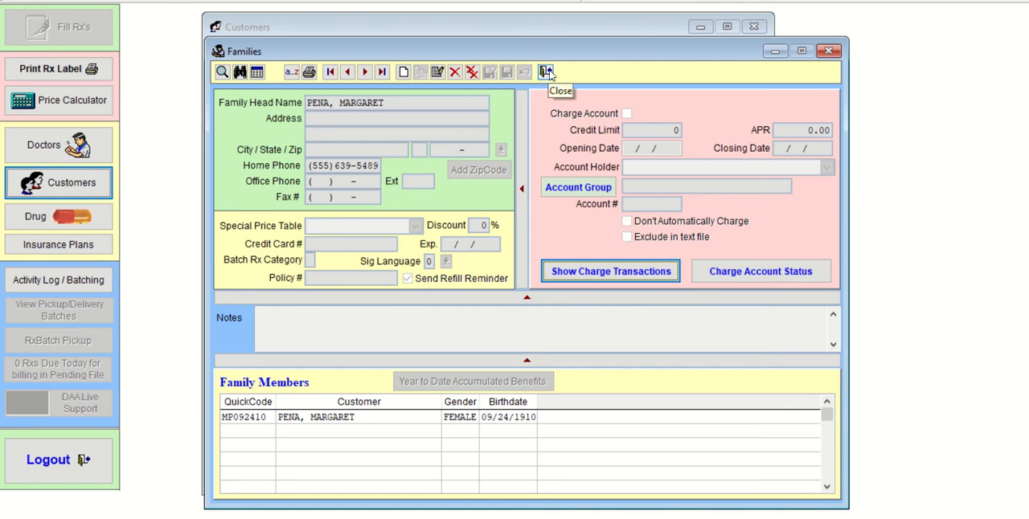
pyautogui.click(546, 71)
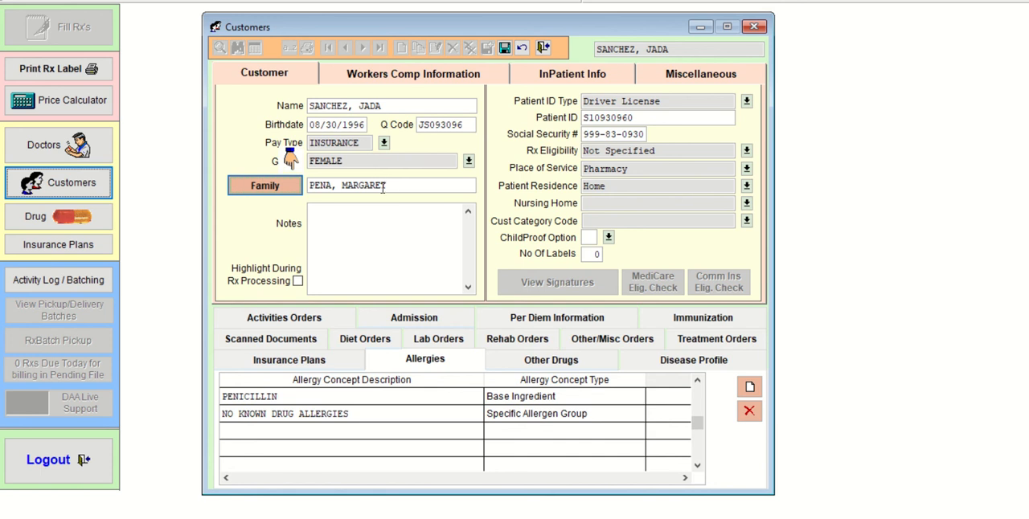
pyautogui.click(283, 191)
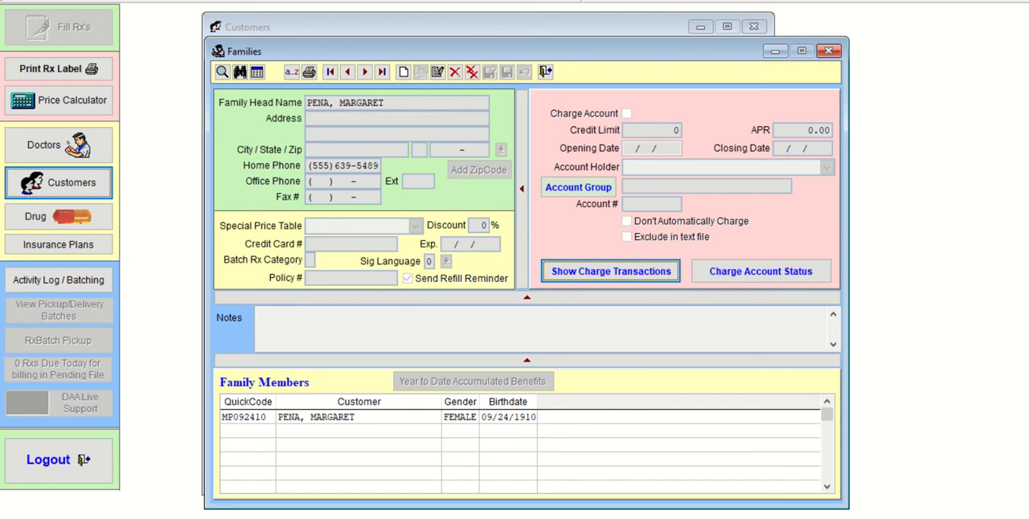
pyautogui.click(544, 73)
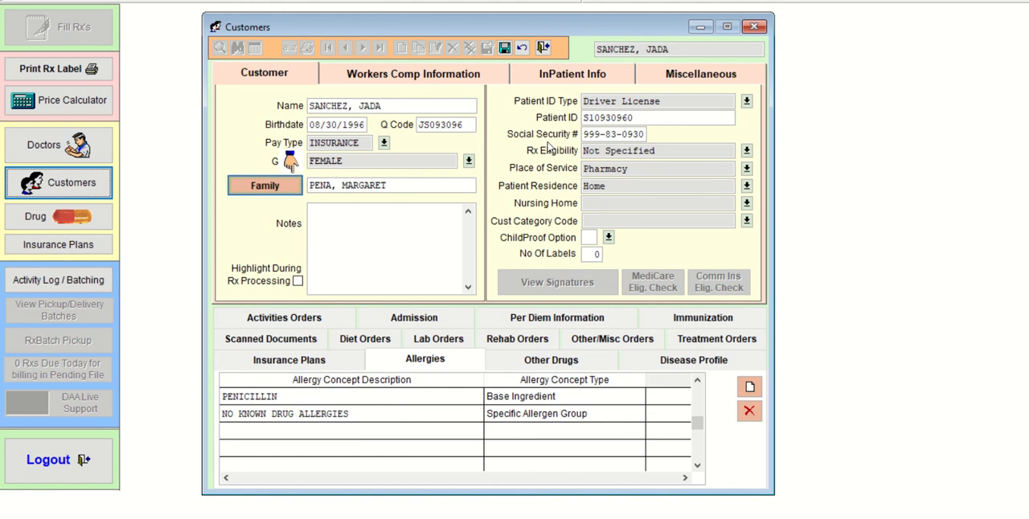
# - Close the customer record, declining to save its pending changes
pyautogui.click(544, 47)
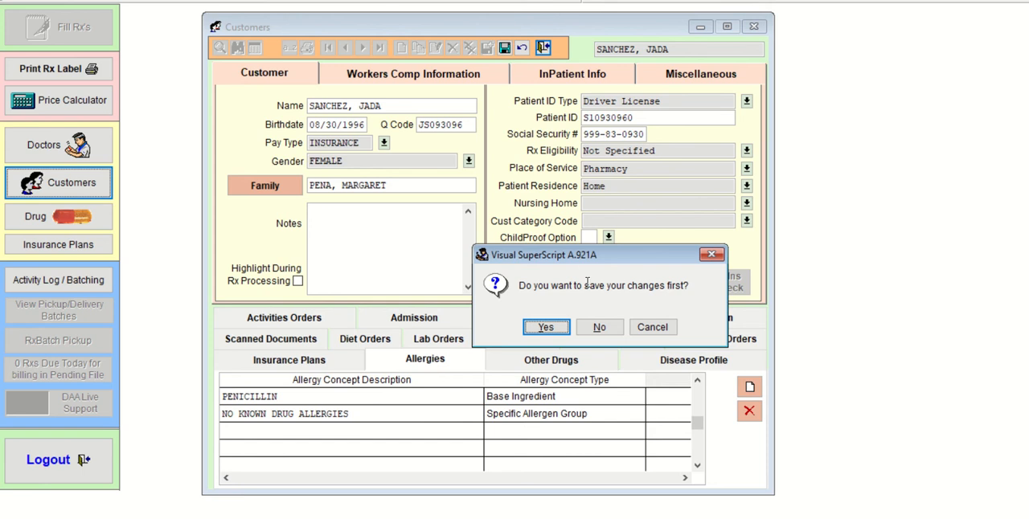
pyautogui.click(581, 331)
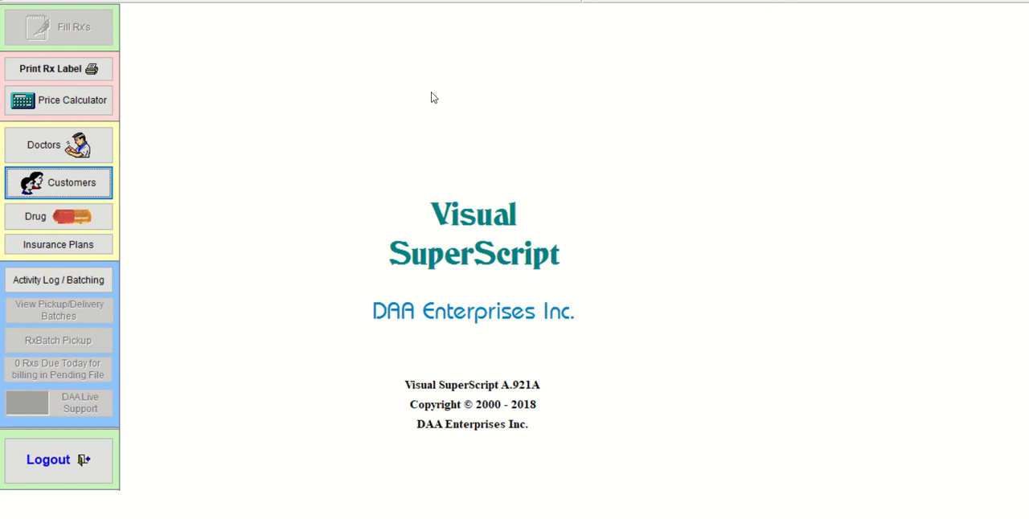
# - Look up a doctor by the name prefix BOS and load the record with quick code RB
pyautogui.click(78, 143)
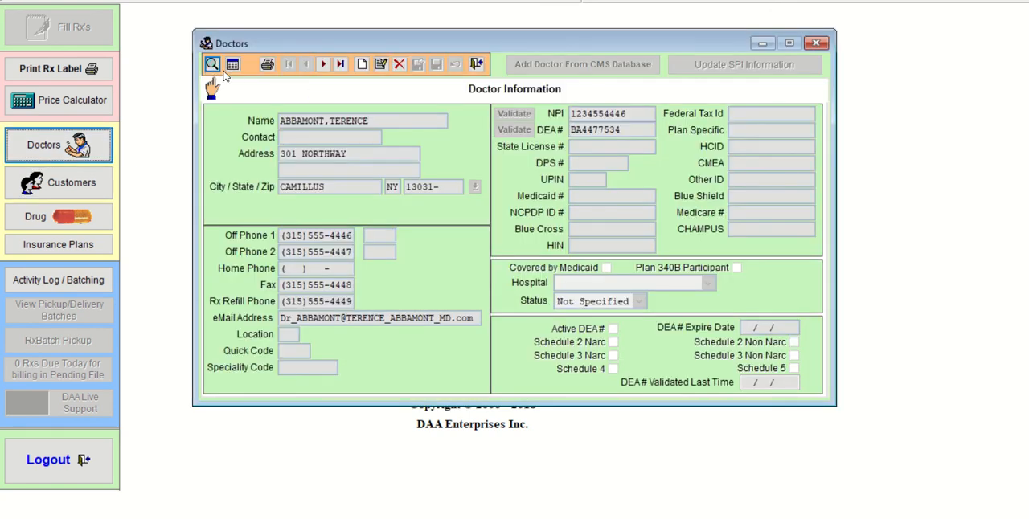
pyautogui.click(211, 65)
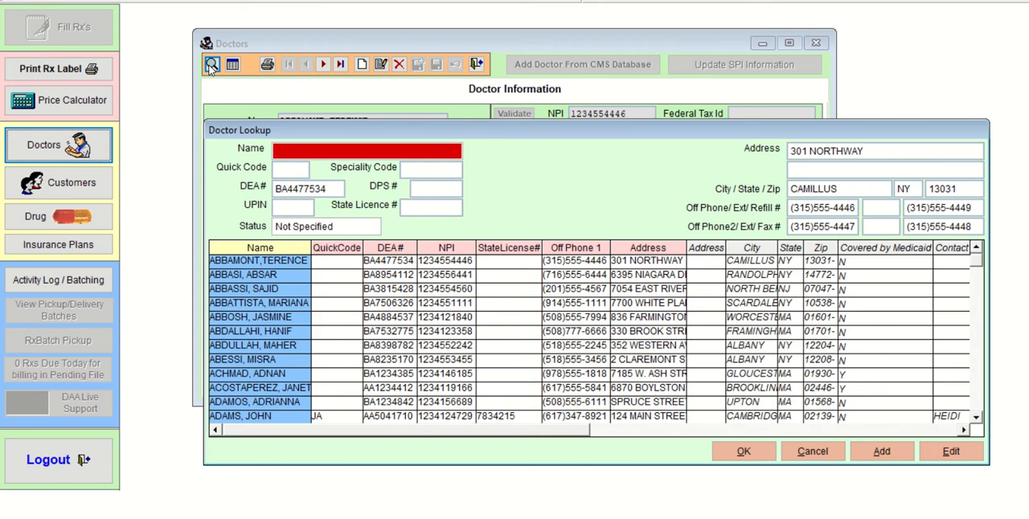
pyautogui.write('BO')
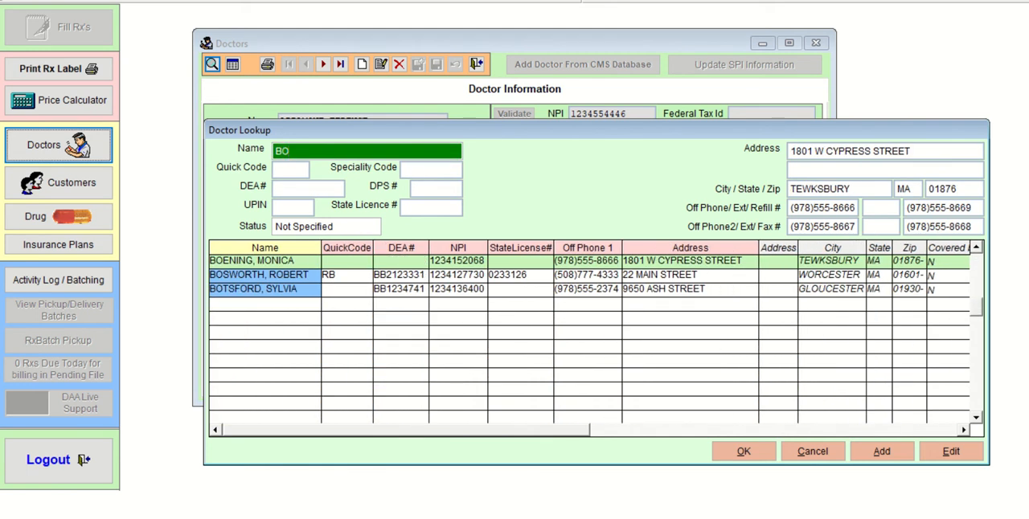
pyautogui.write('S')
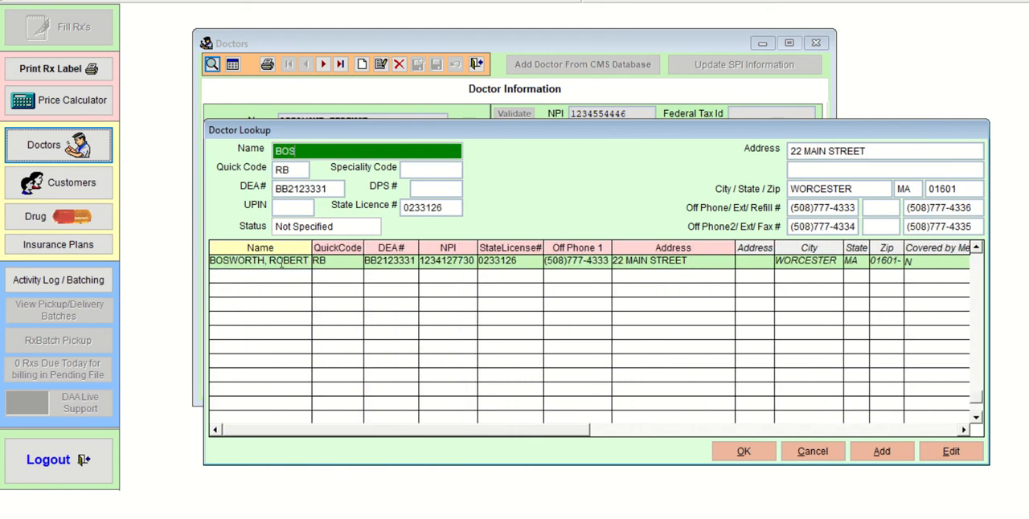
pyautogui.click(736, 454)
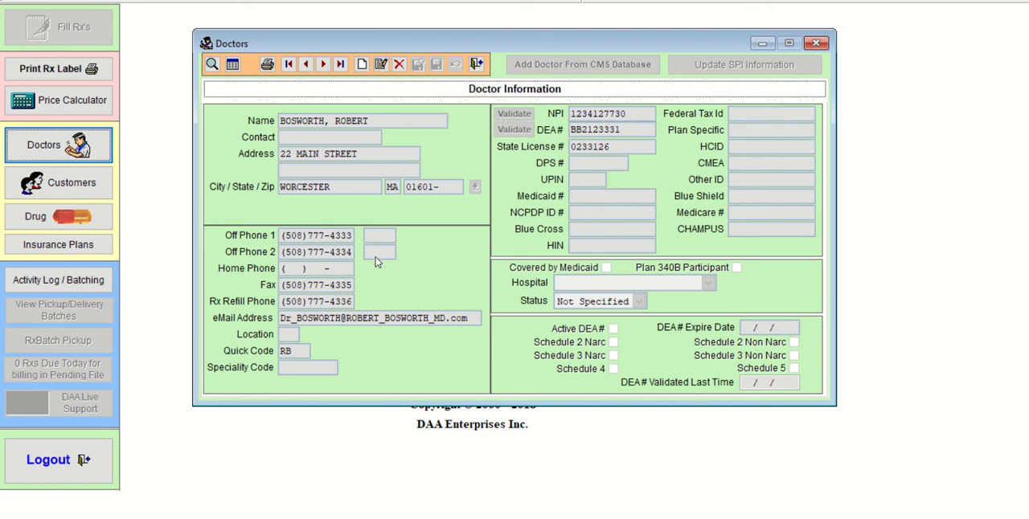
# - Edit the doctor's record to set the second office phone's extension to 104, and save it
pyautogui.click(380, 65)
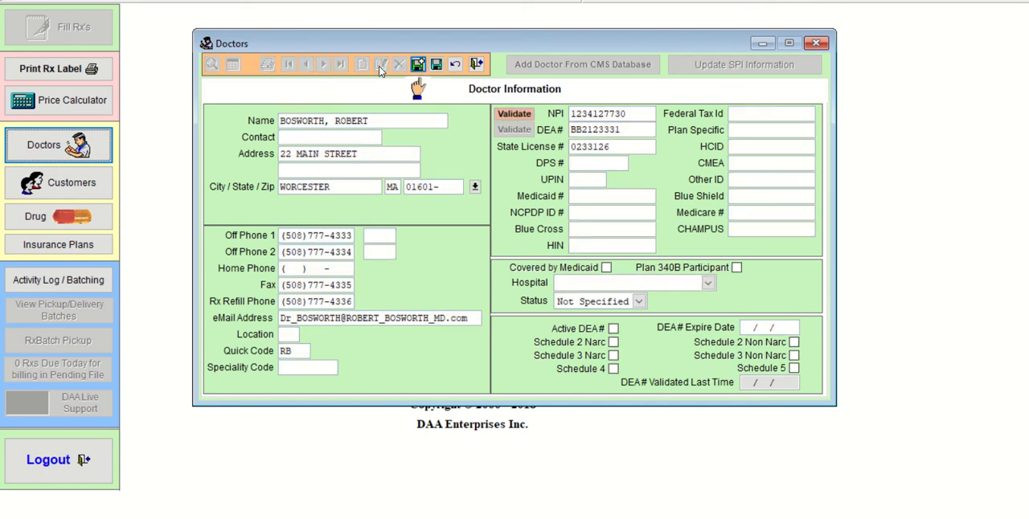
pyautogui.click(378, 253)
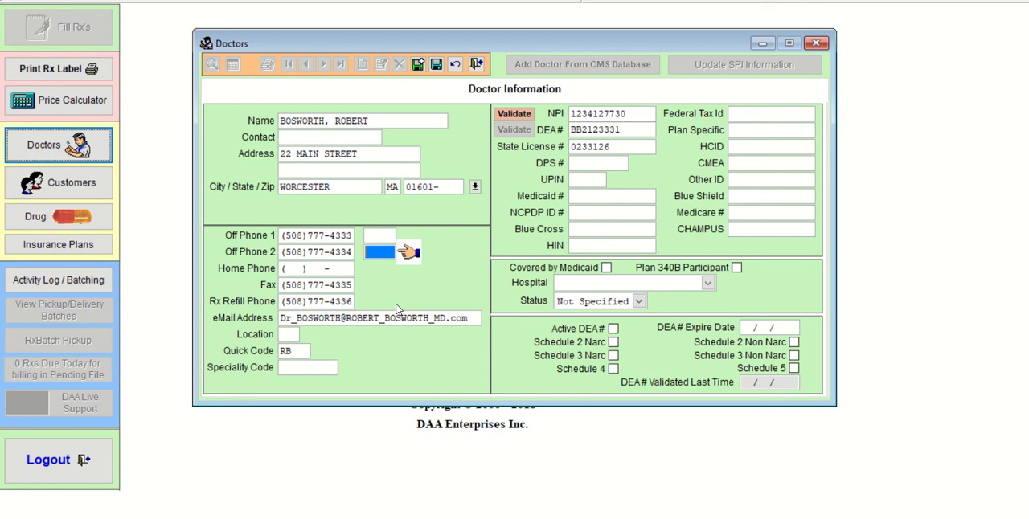
pyautogui.write('104')
pyautogui.click(317, 367)
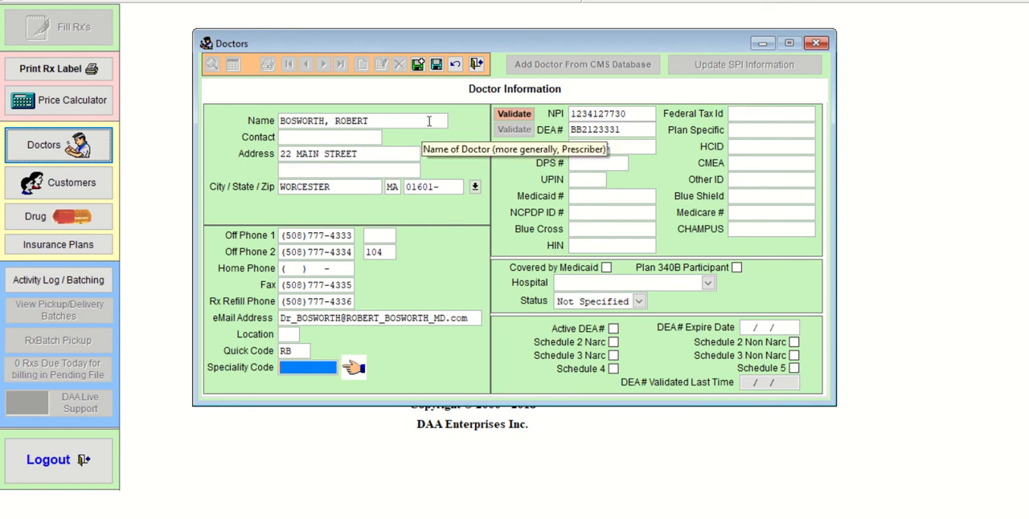
pyautogui.click(436, 70)
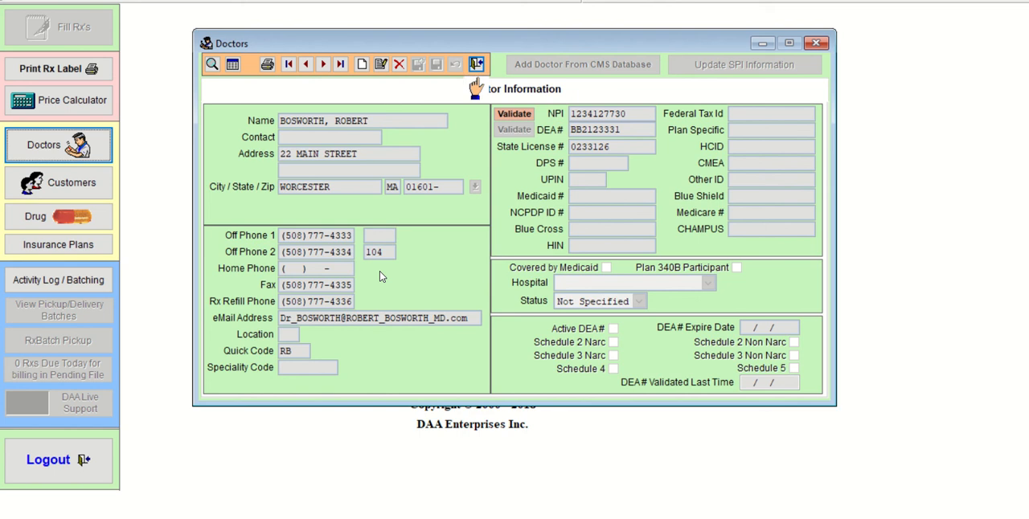
# - Look up doctors by the name prefix DAV and load the record with quick code KD
pyautogui.click(212, 65)
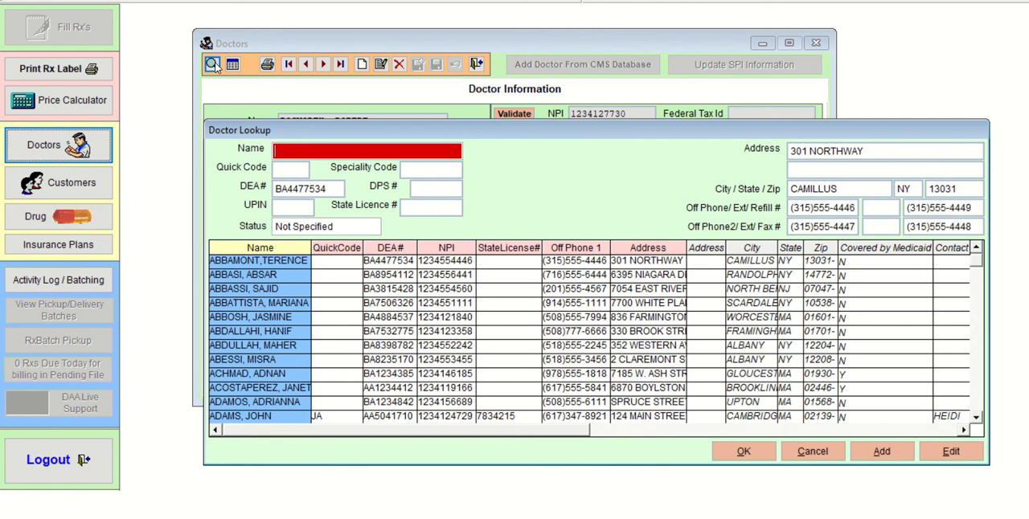
pyautogui.write('DAV')
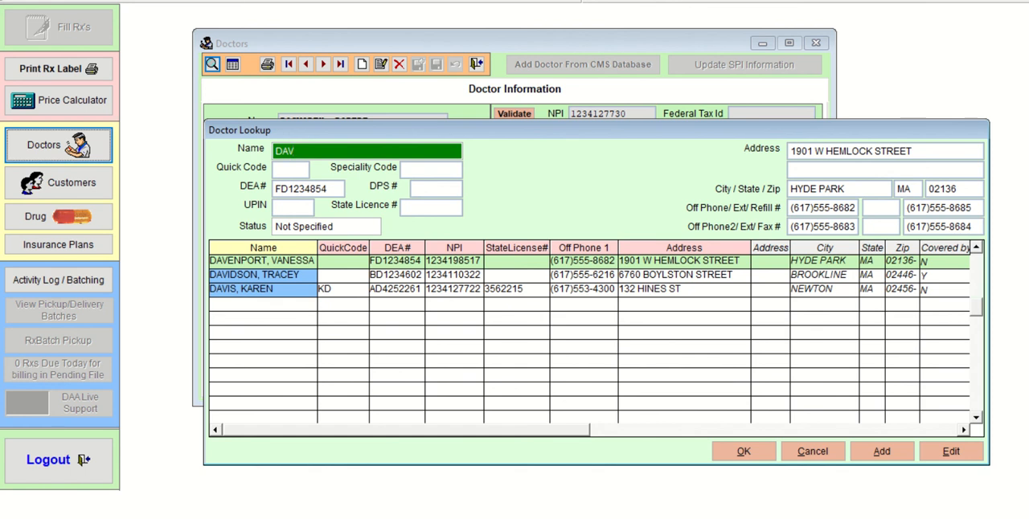
pyautogui.click(277, 291)
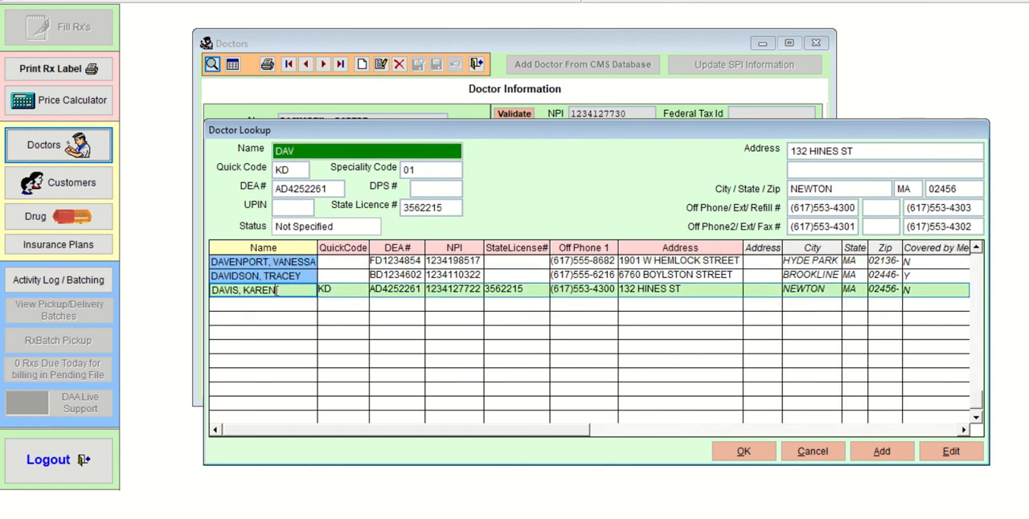
pyautogui.click(744, 451)
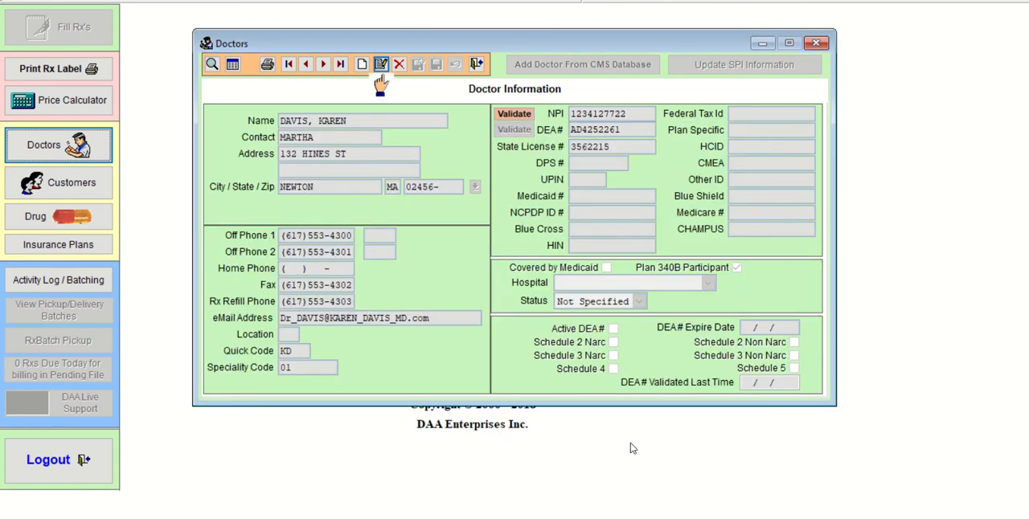
# - Make the doctor's record editable and append the additional surname directly after the existing last name
pyautogui.click(381, 64)
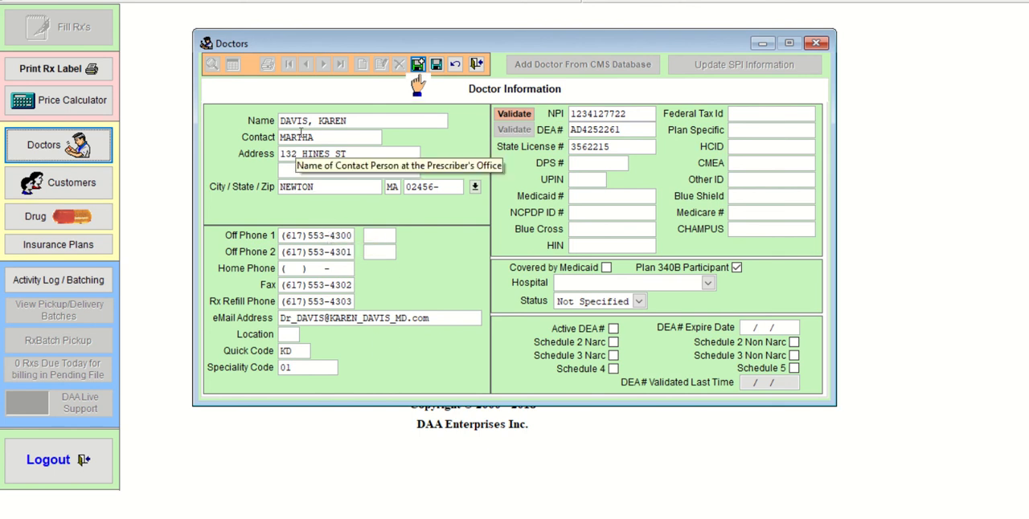
pyautogui.click(305, 121)
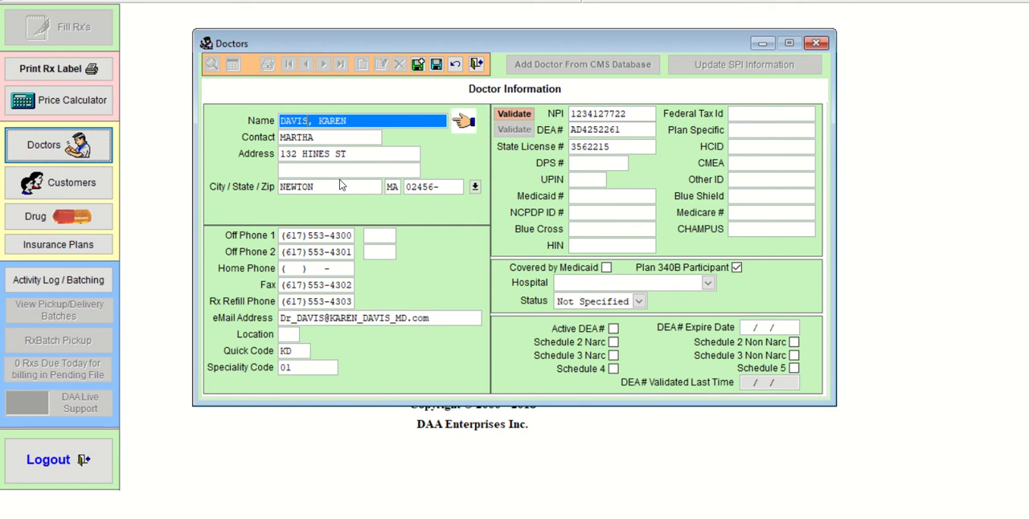
pyautogui.write('E')
pyautogui.write('B')
pyautogui.write('NDF')
pyautogui.write('E')
pyautogui.write('D')
pyautogui.write('E')
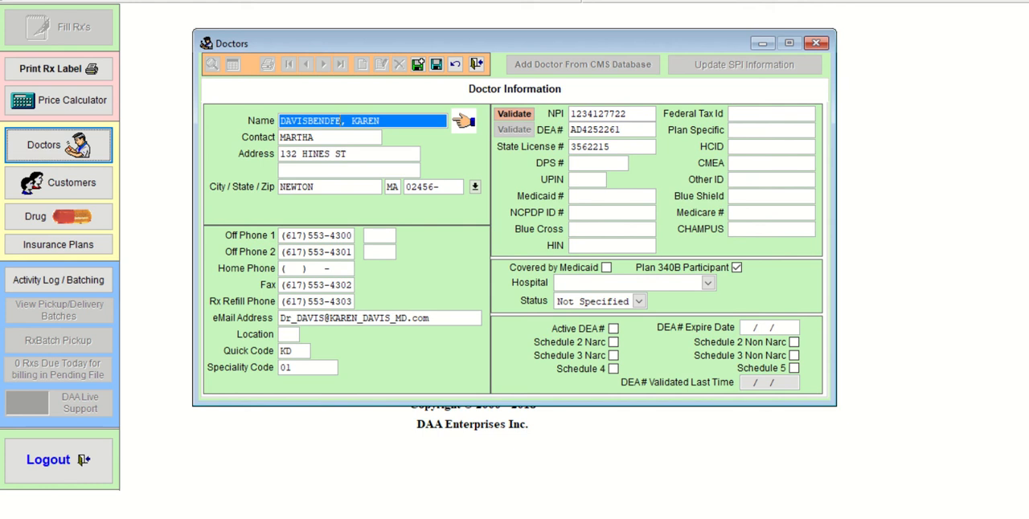
pyautogui.write('I')
pyautogui.press('BackSpace')
pyautogui.write('LL')
pyautogui.press('BackSpace')
pyautogui.write('DT')
# - Save the renamed doctor's record and close the Doctors window
pyautogui.click(316, 368)
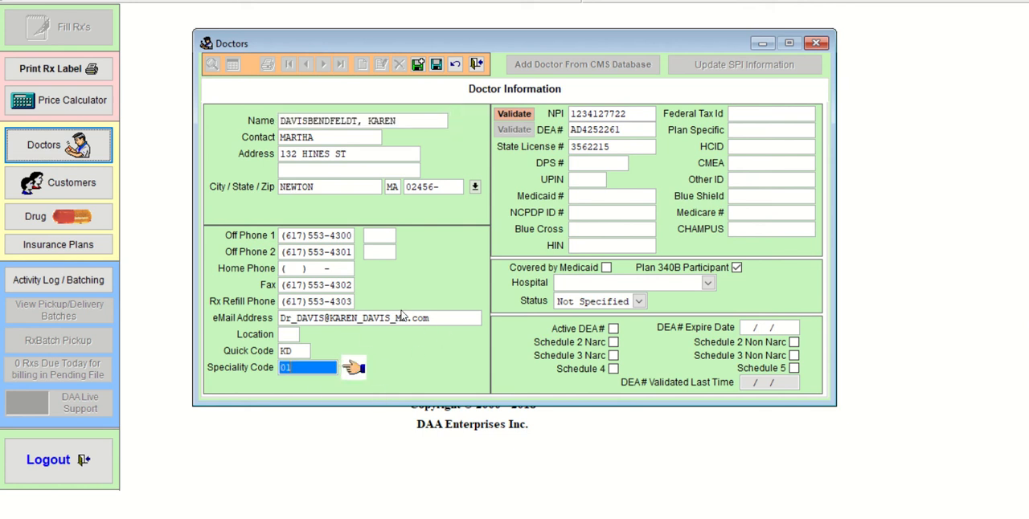
pyautogui.click(436, 64)
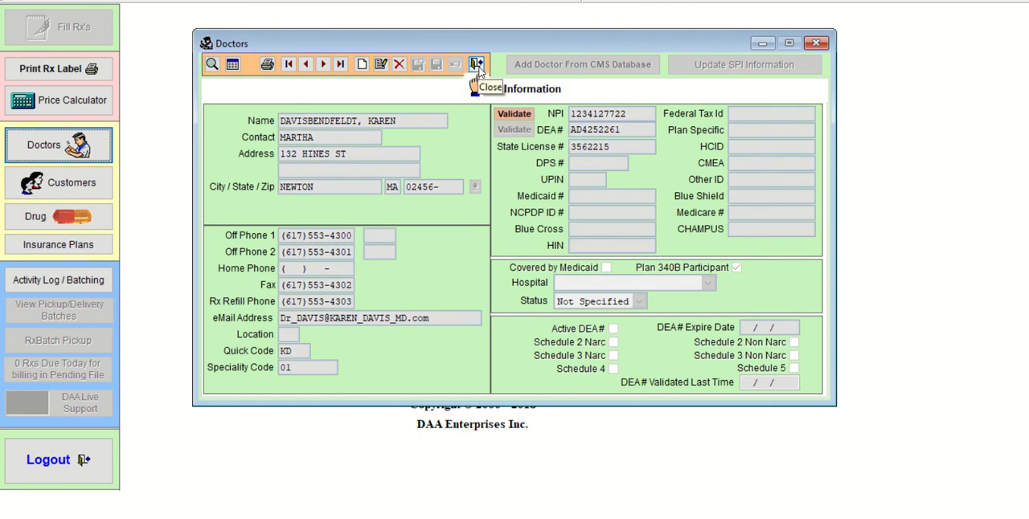
pyautogui.click(477, 64)
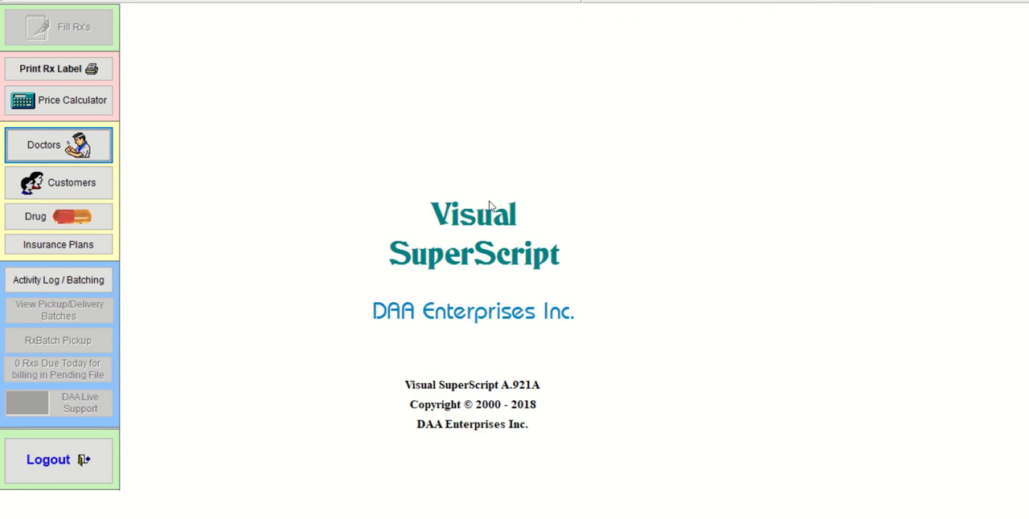